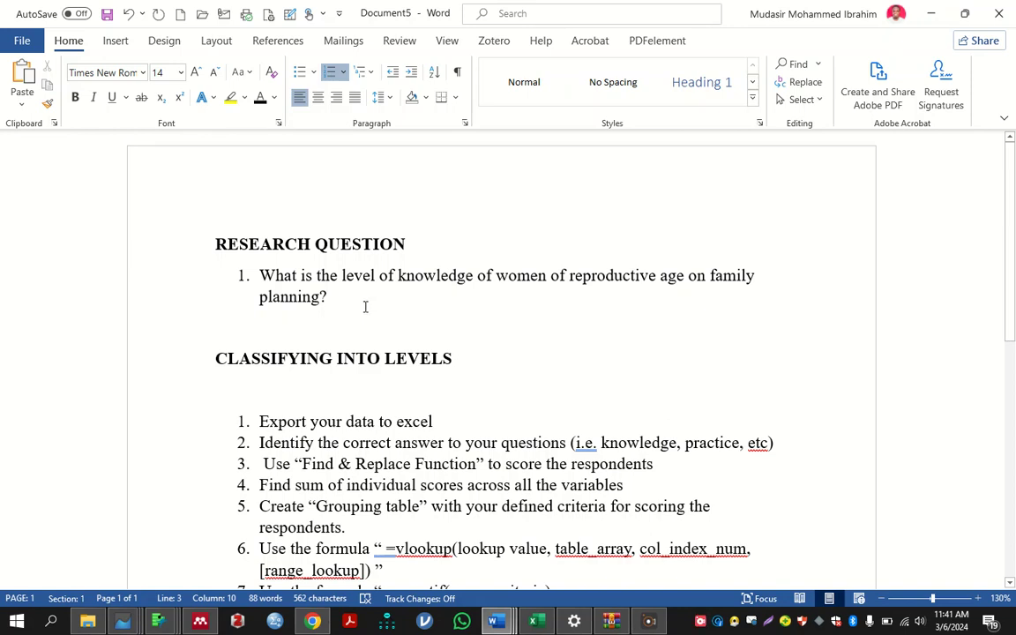
# Review the research question on family planning knowledge and the numbered steps under CLASSIFYING INTO LEVELS
pyautogui.moveTo(384, 304); pyautogui.dragTo(193, 260)
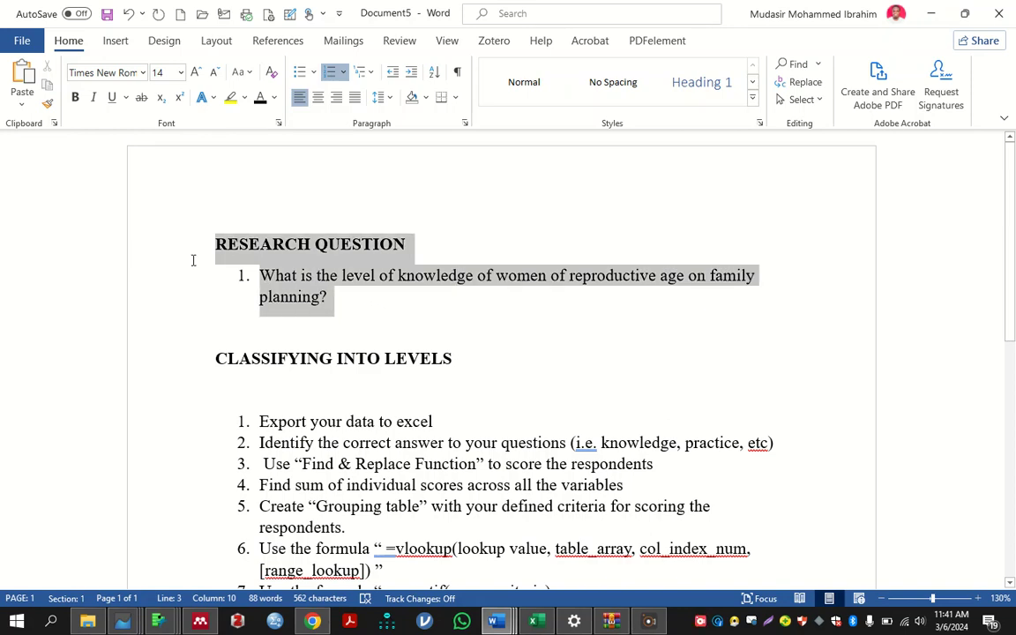
pyautogui.click(450, 313)
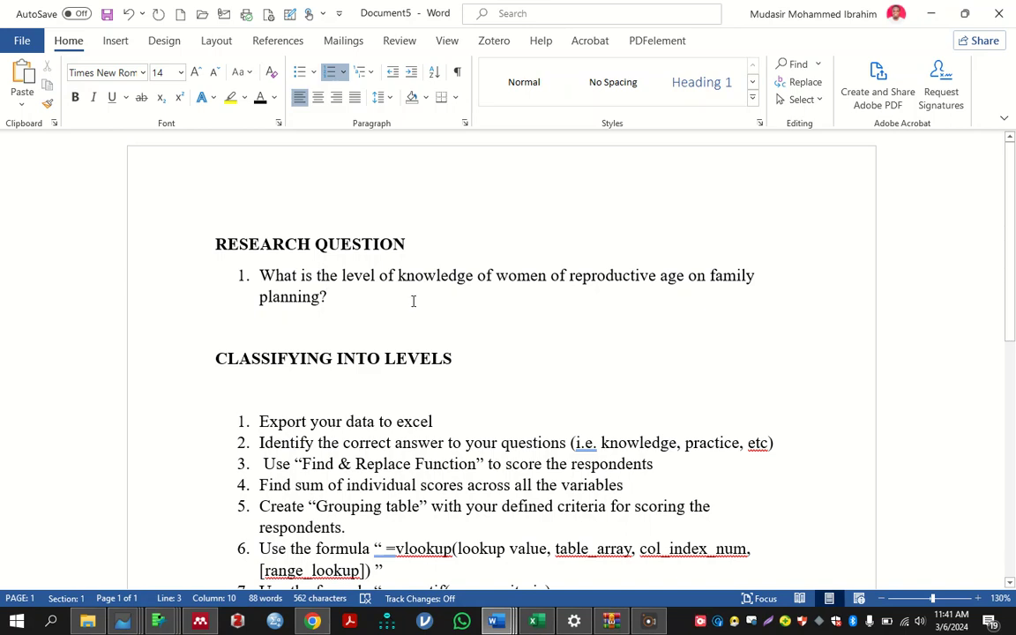
pyautogui.scroll(-2, 420, 302)
pyautogui.scroll(2, 357, 222)
pyautogui.scroll(-2, 366, 304)
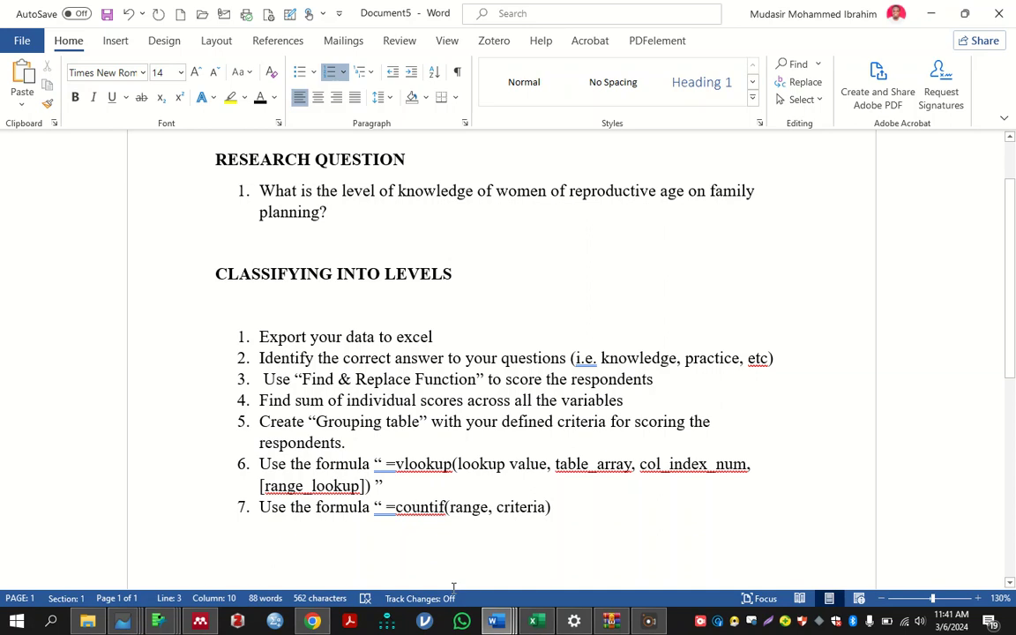
# Switch to the Excel workbook and examine the K1 to K9 headers and the response rows 2 to 10
pyautogui.hotkey('alt', 'Tab')
pyautogui.hotkey('alt', 'Tab')
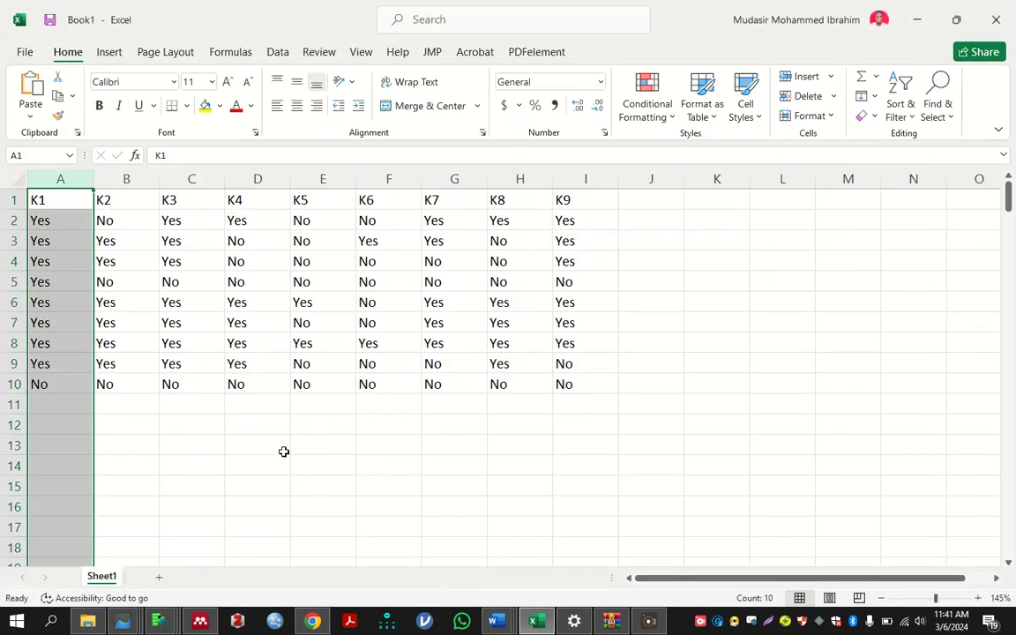
pyautogui.click(191, 322)
pyautogui.click(646, 212)
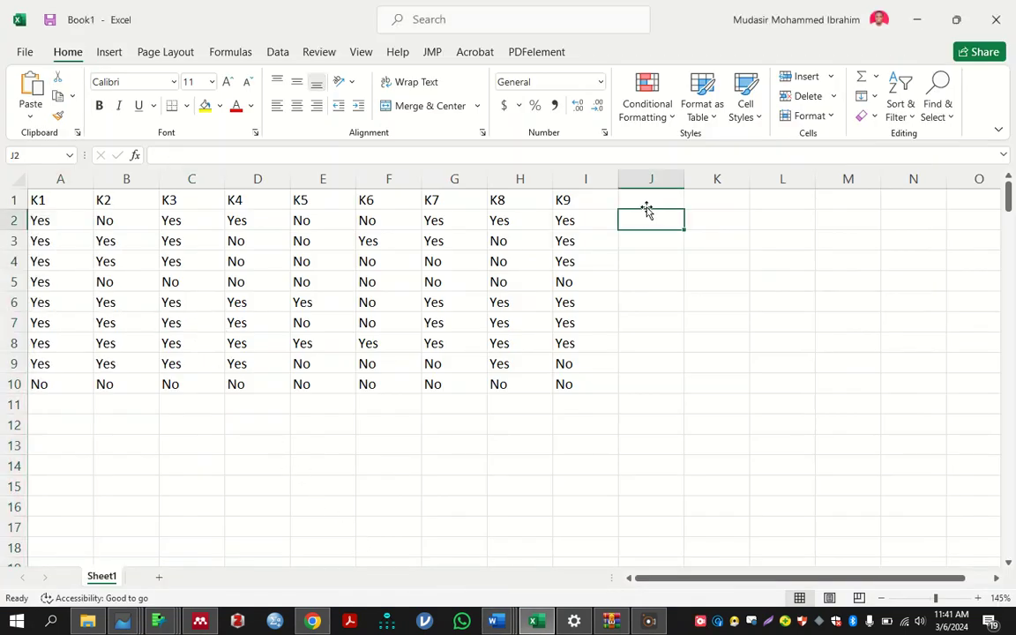
pyautogui.click(633, 199)
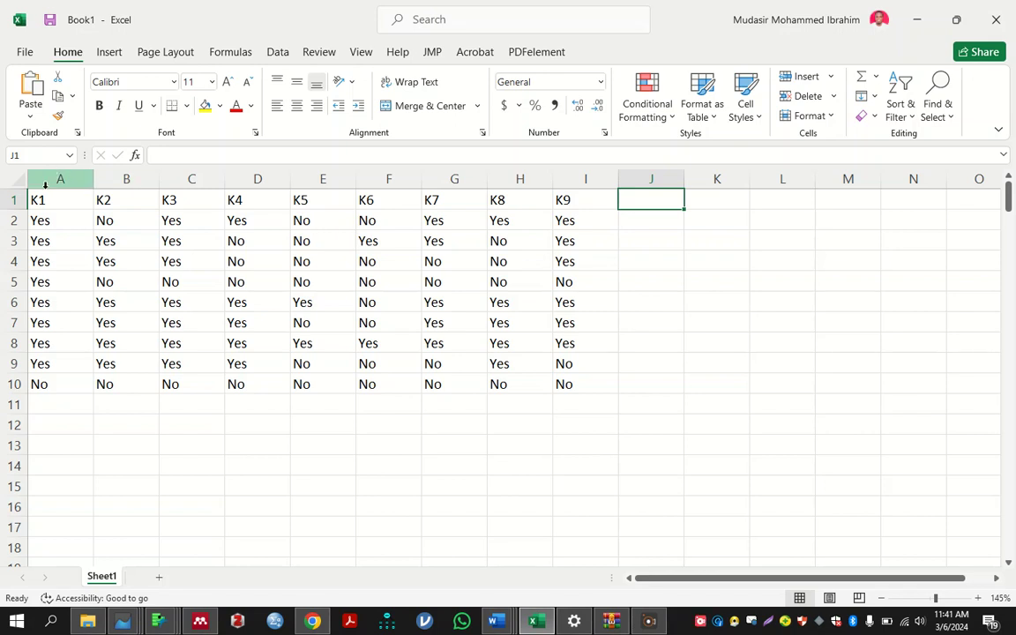
pyautogui.moveTo(55, 199); pyautogui.dragTo(583, 195)
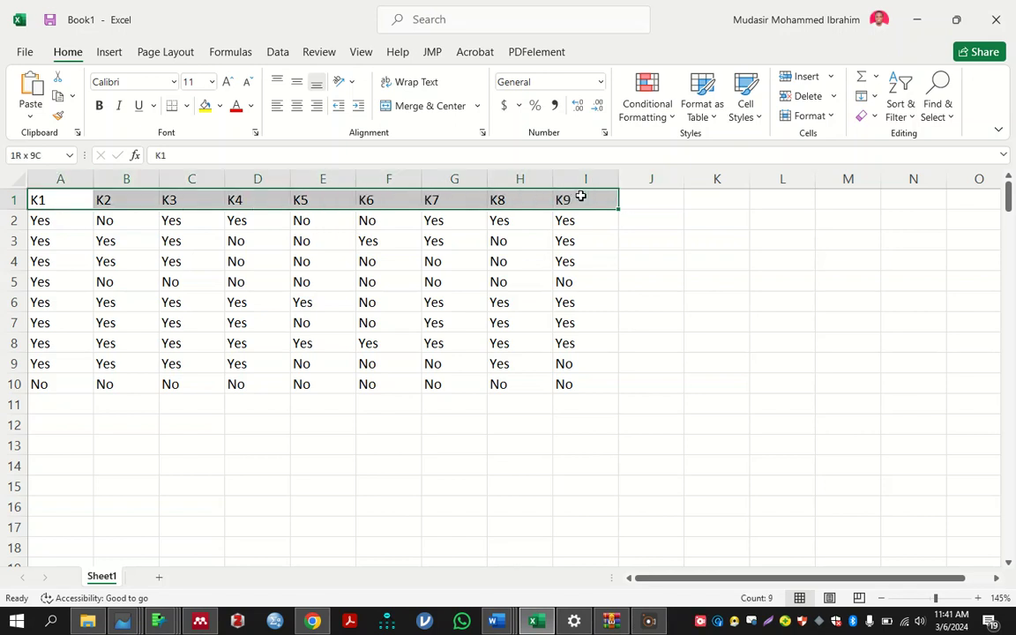
pyautogui.click(14, 221)
pyautogui.moveTo(15, 220); pyautogui.dragTo(29, 383)
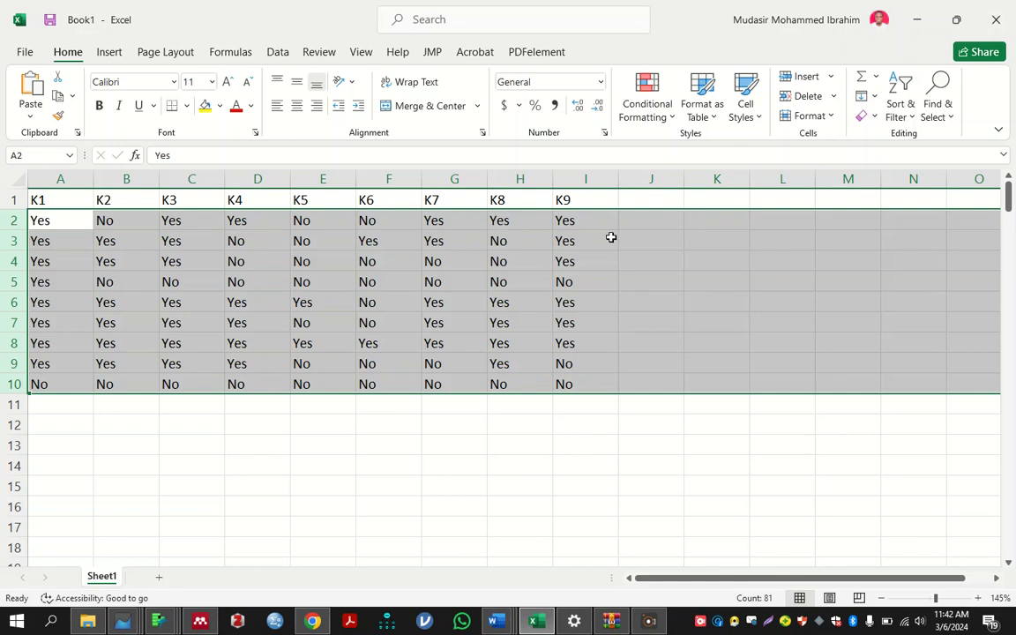
# Highlight the instruction "Export your data to excel" in the Word document and compare it with the Excel data in A1:I10
pyautogui.hotkey('alt', 'Tab')
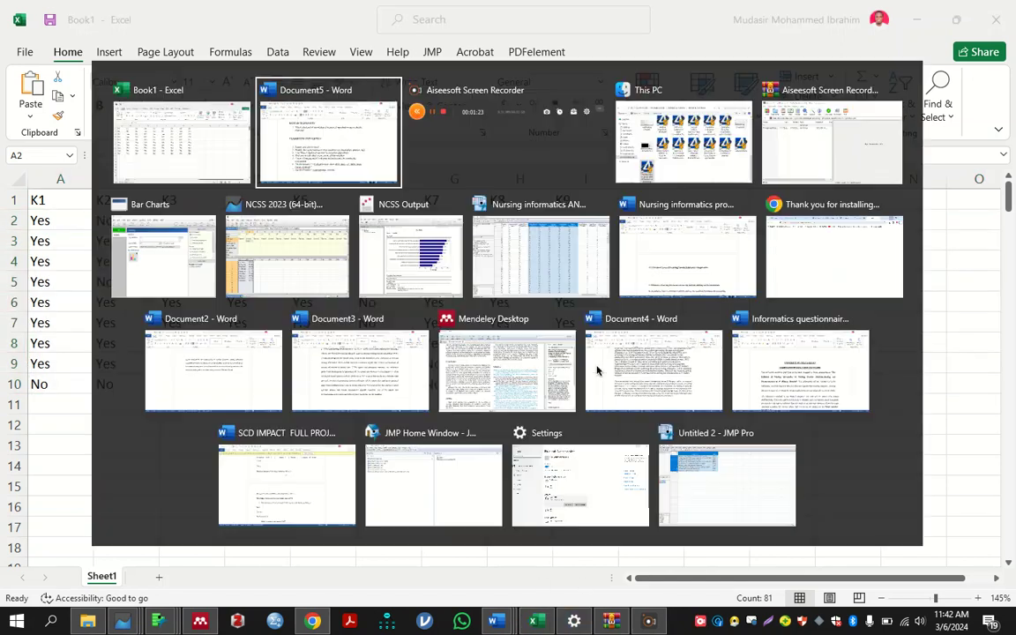
pyautogui.moveTo(445, 336); pyautogui.dragTo(250, 336)
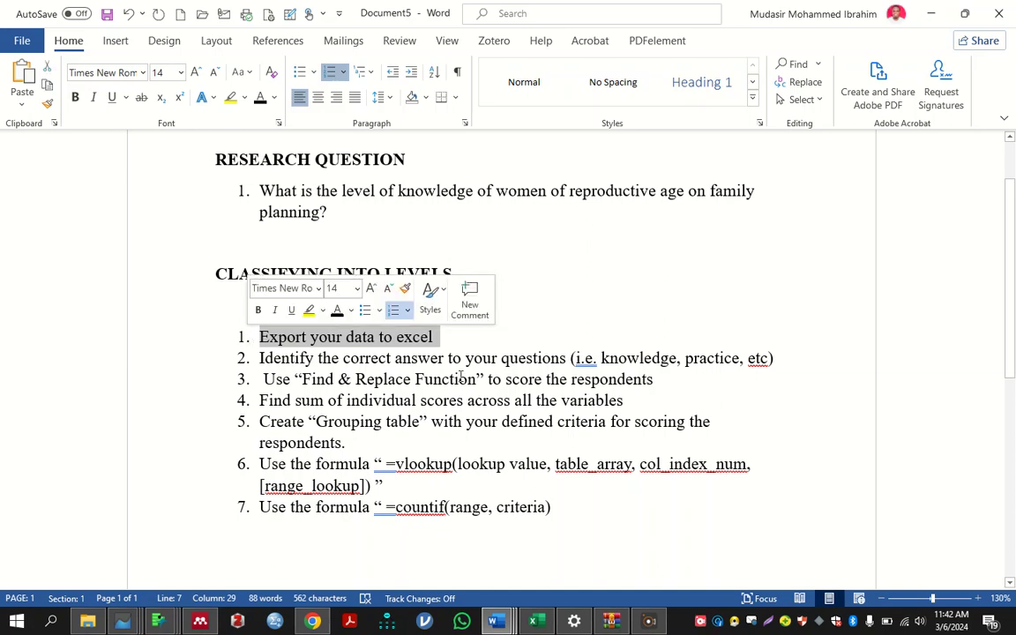
pyautogui.hotkey('alt', 'Tab')
pyautogui.click(300, 258)
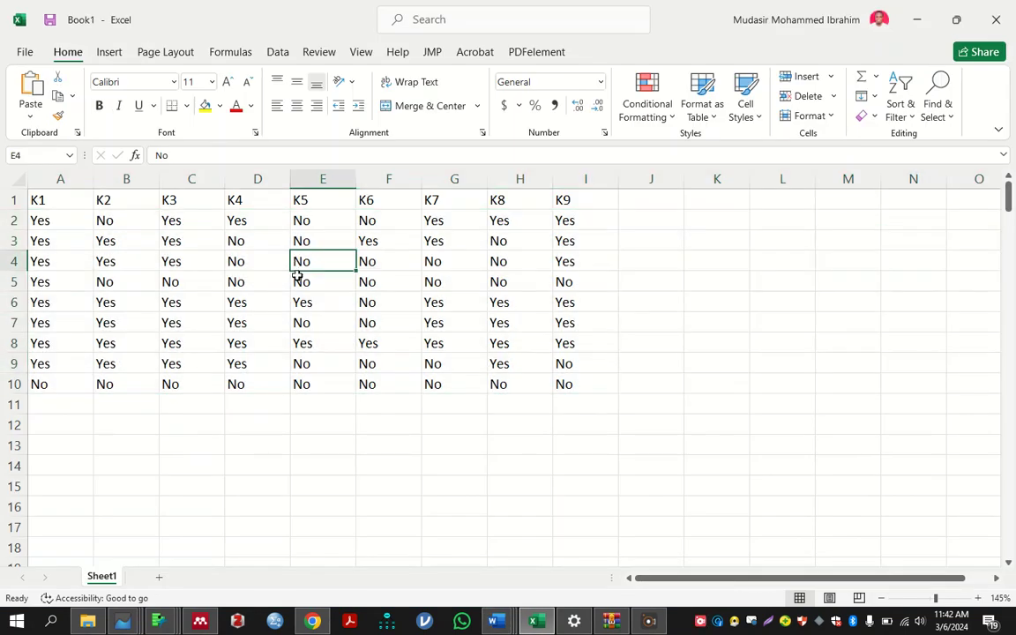
pyautogui.moveTo(43, 200); pyautogui.dragTo(565, 383)
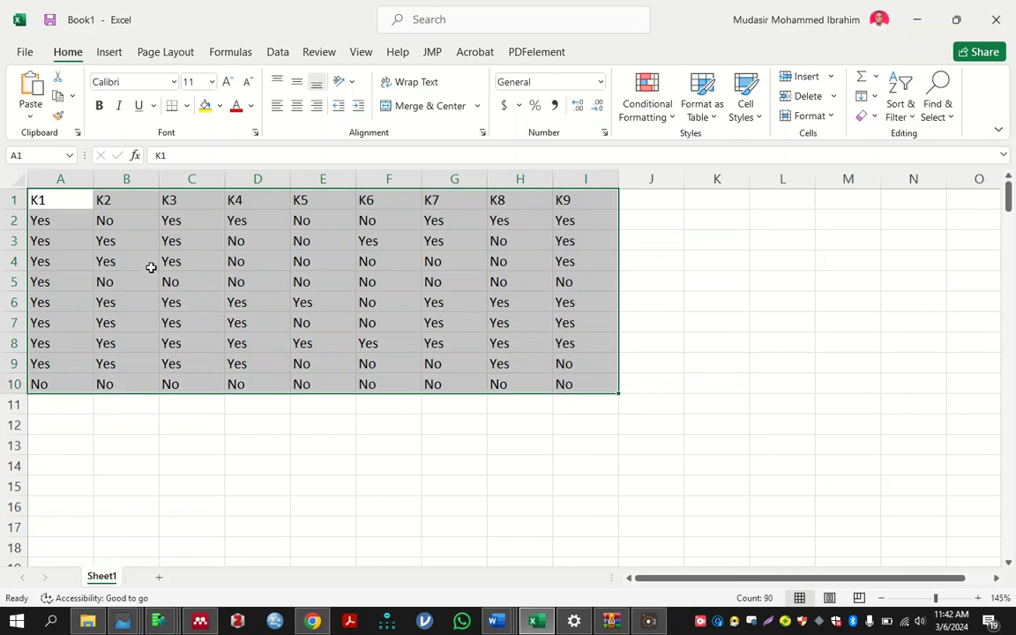
pyautogui.click(180, 240)
# Check the Word instructions again and examine the Yes/No answers in the Excel range A1:I10, including the K1 column
pyautogui.hotkey('alt', 'Tab')
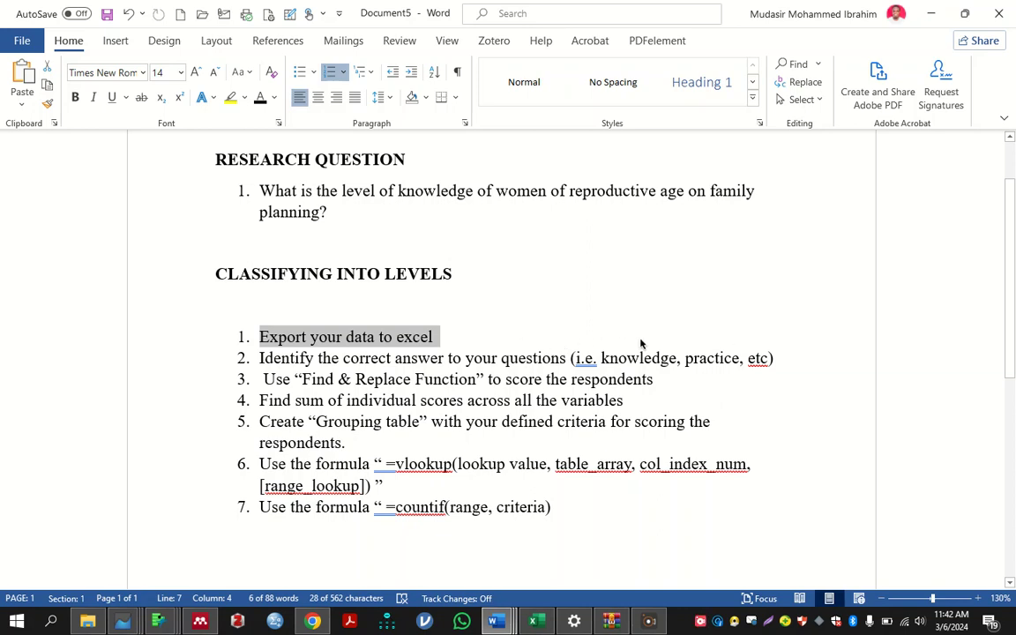
pyautogui.hotkey('alt', 'Tab')
pyautogui.moveTo(75, 202); pyautogui.dragTo(557, 380)
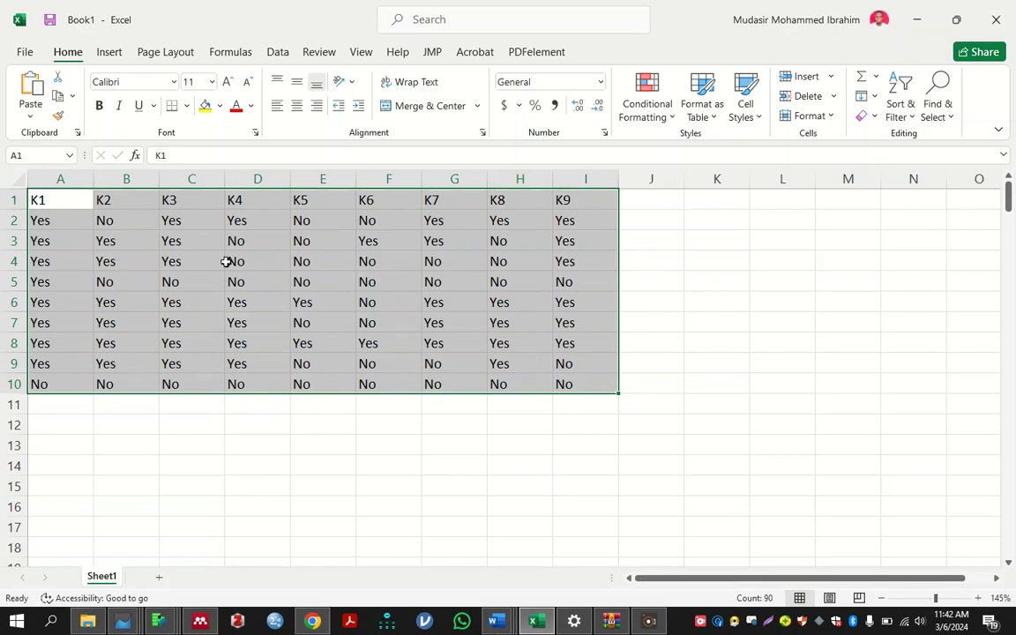
pyautogui.click(40, 220)
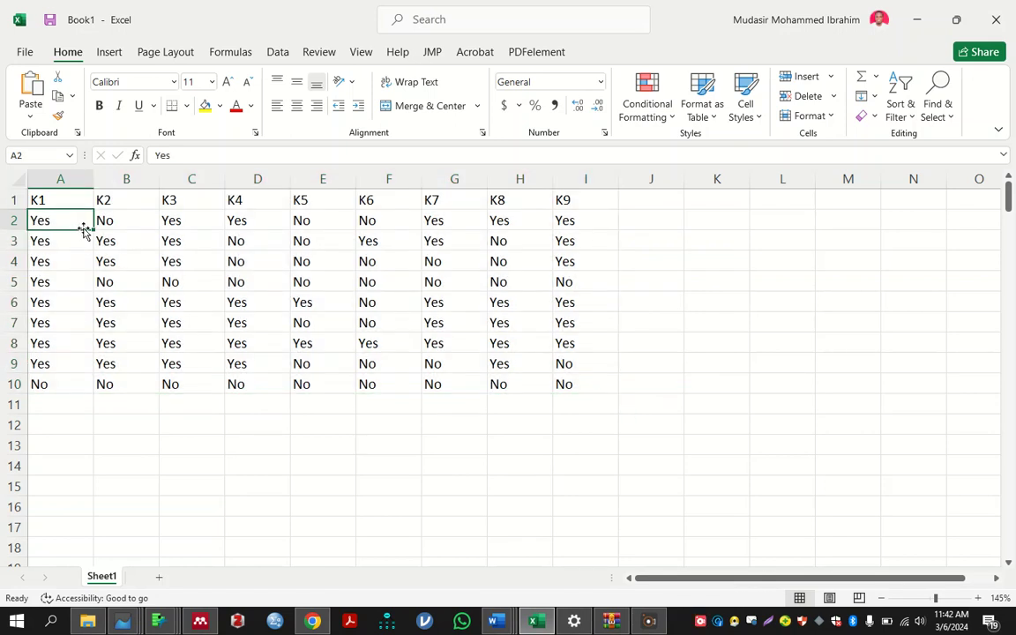
pyautogui.moveTo(42, 199); pyautogui.dragTo(585, 385)
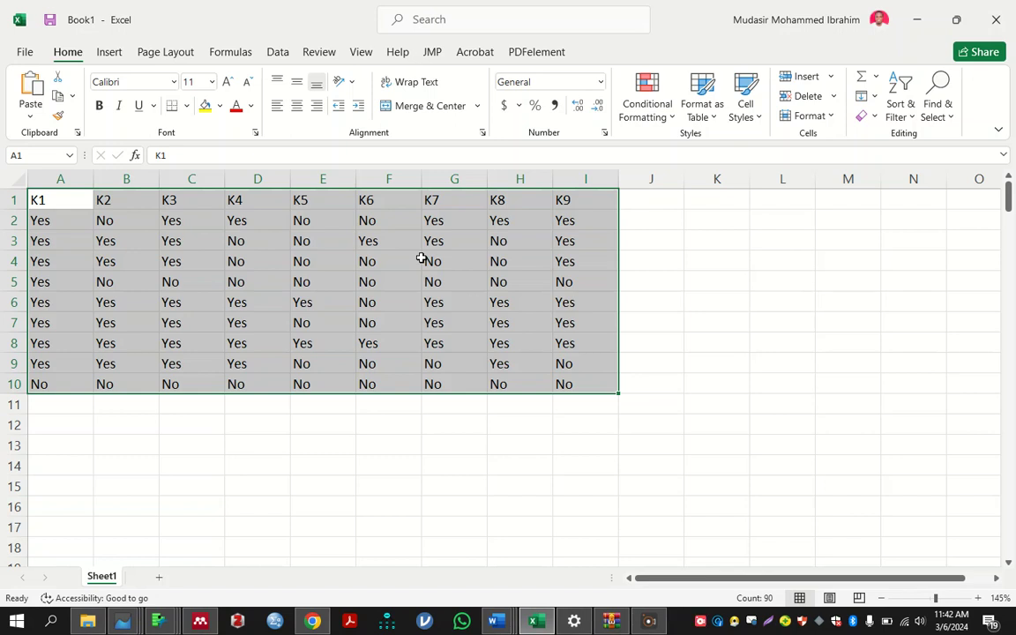
pyautogui.click(68, 196)
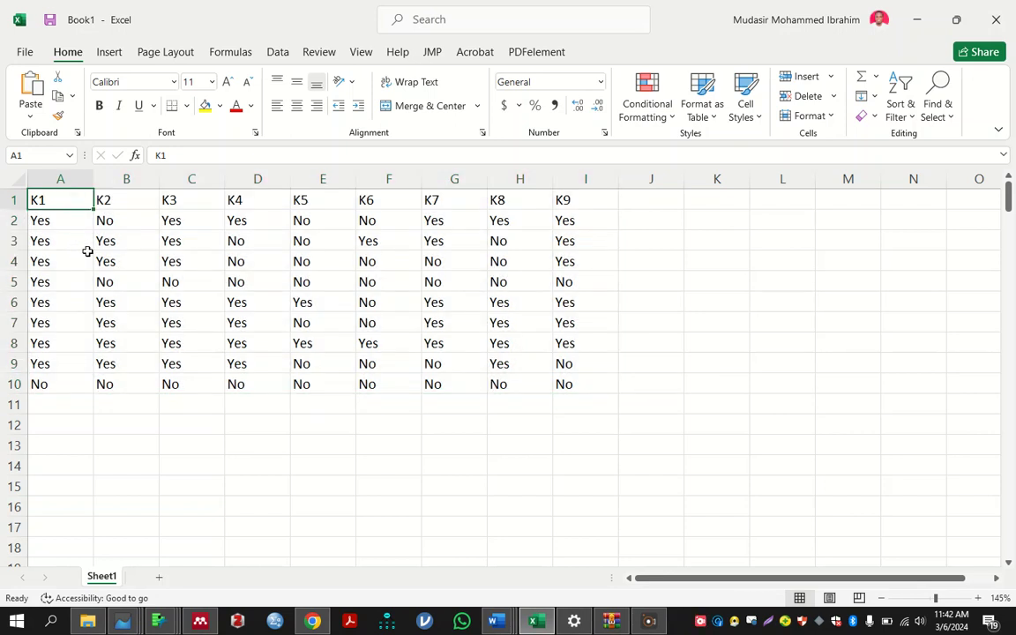
pyautogui.moveTo(61, 197); pyautogui.dragTo(66, 387)
pyautogui.click(36, 199)
pyautogui.click(128, 200)
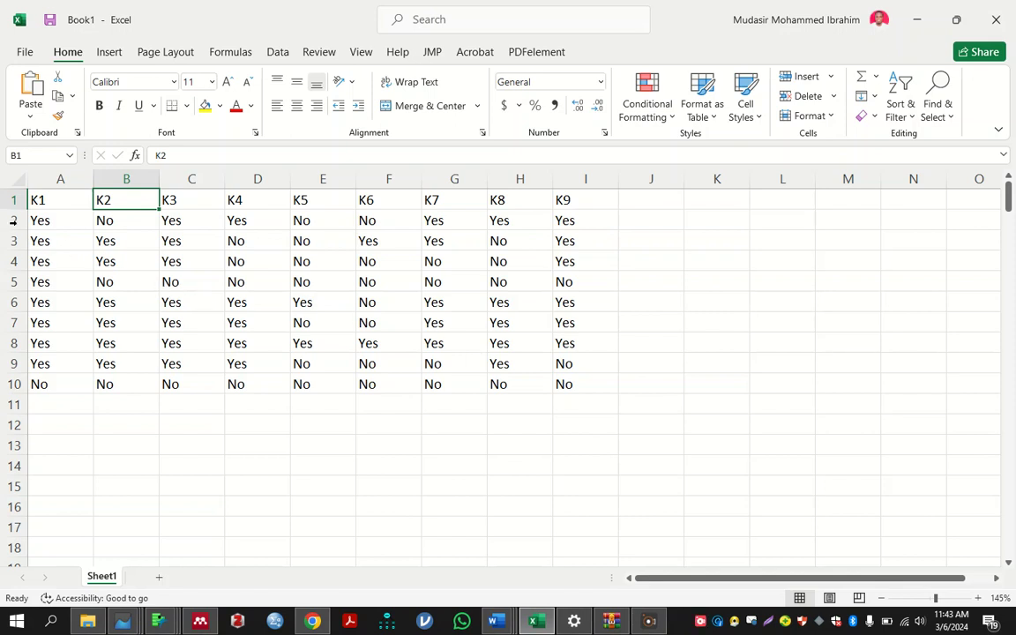
pyautogui.moveTo(63, 198); pyautogui.dragTo(560, 382)
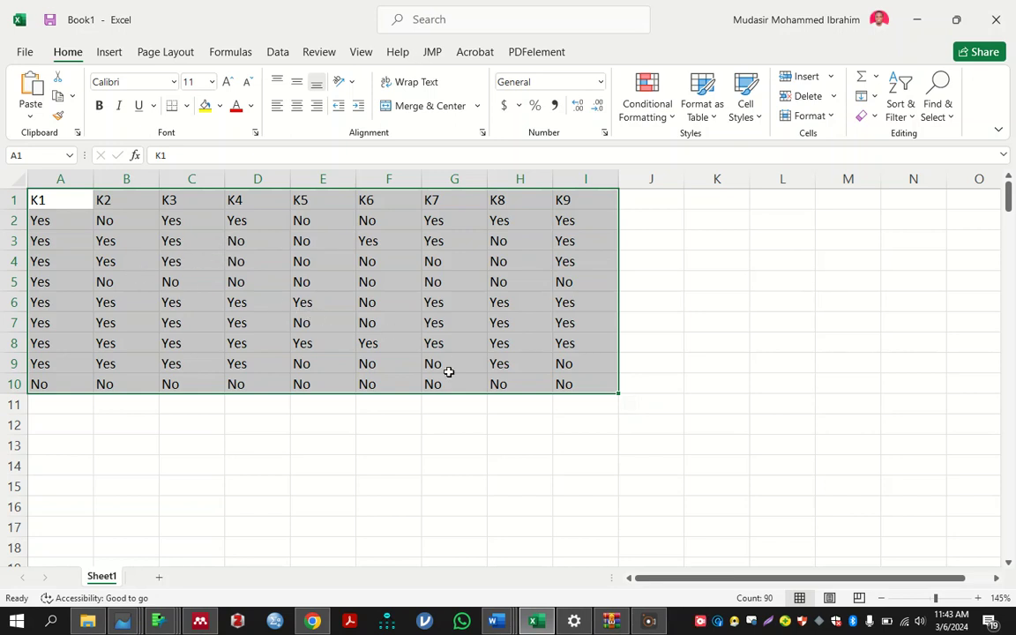
# Highlight the instruction on scoring respondents with the Find & Replace Function in the Word document, and return to the Excel workbook
pyautogui.hotkey('alt', 'Tab')
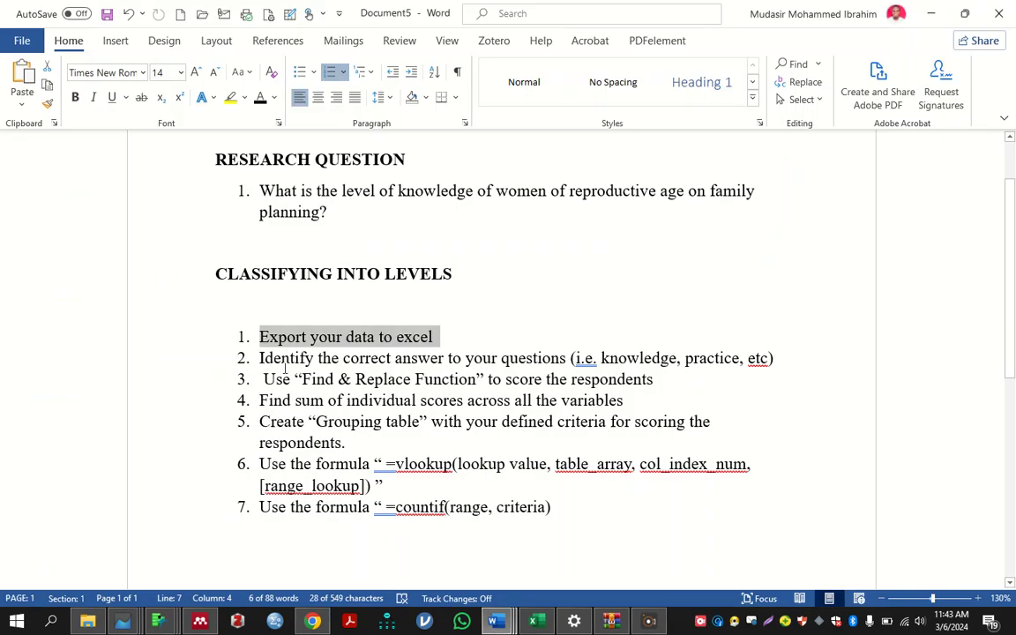
pyautogui.moveTo(263, 379); pyautogui.dragTo(691, 381)
pyautogui.hotkey('alt', 'Tab')
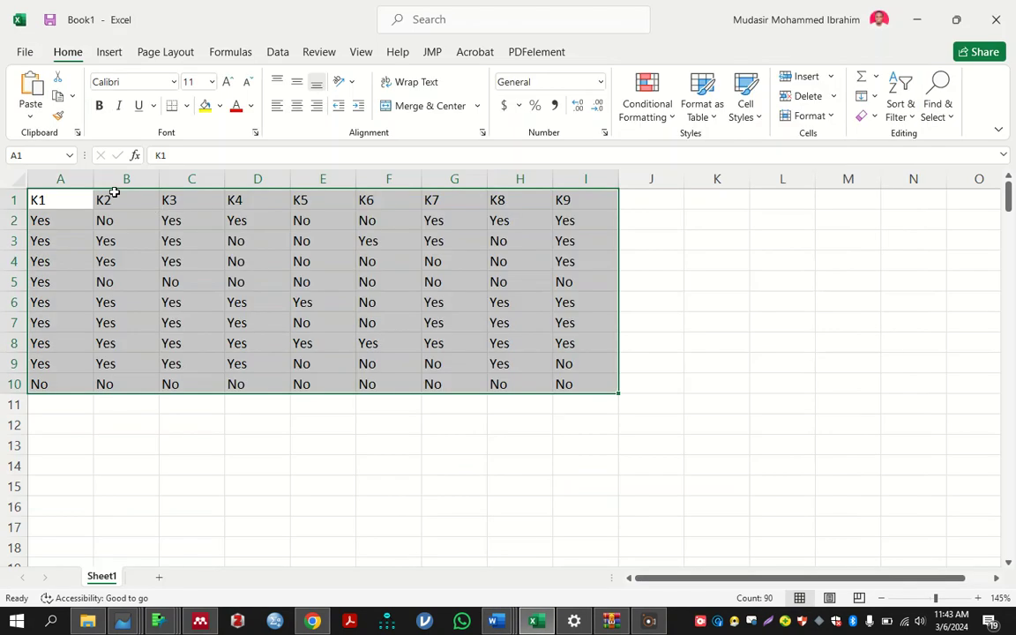
# Replace every "Yes" with 1 in the K1 column (column A)
pyautogui.click(58, 179)
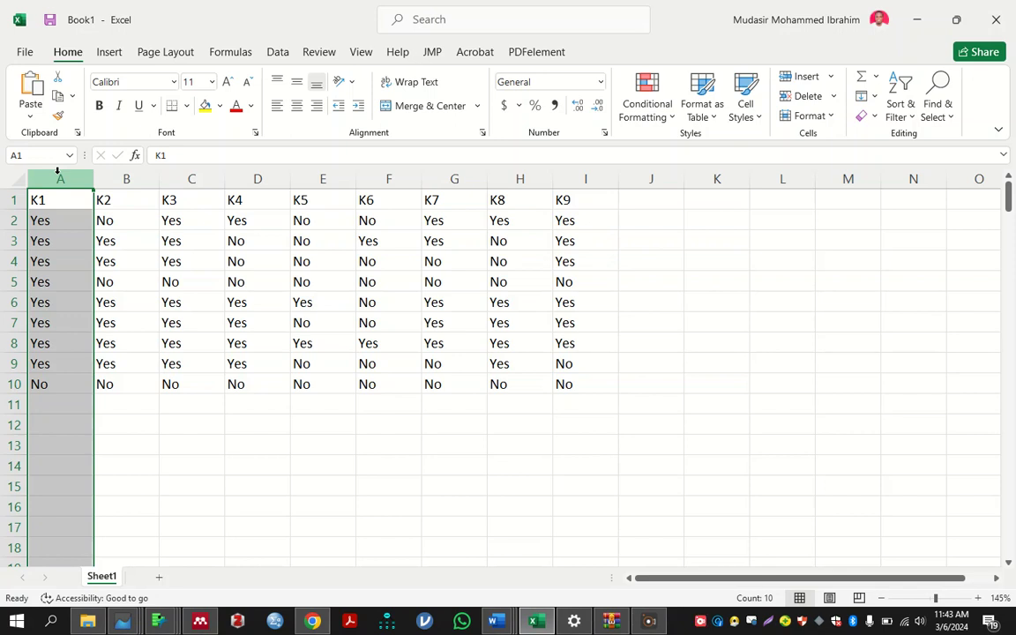
pyautogui.click(940, 117)
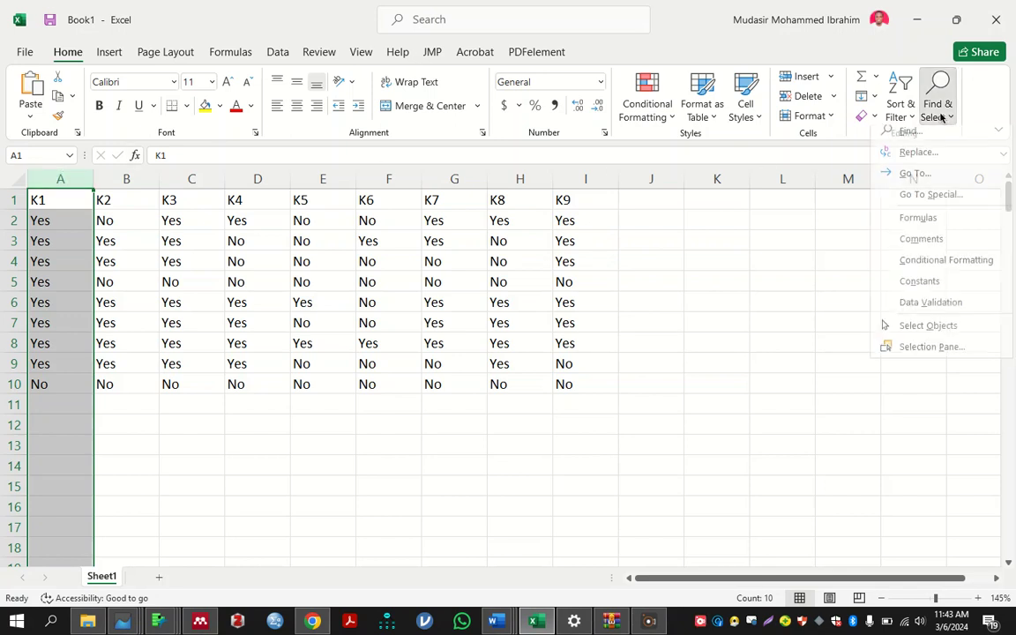
pyautogui.click(942, 160)
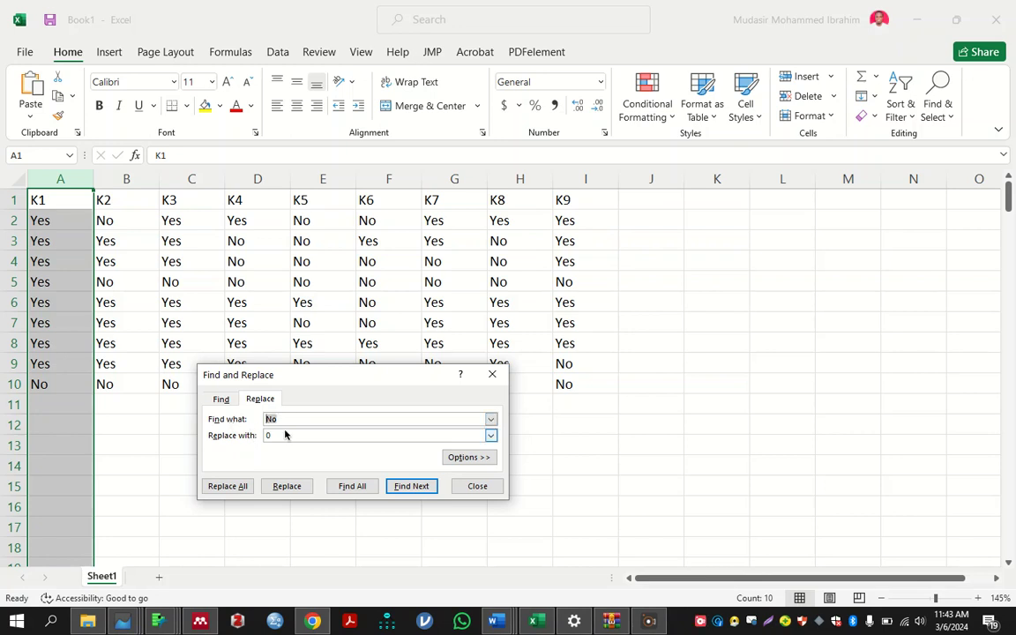
pyautogui.write('Yes')
pyautogui.press('BackSpace')
pyautogui.press('BackSpace')
pyautogui.click(293, 435)
pyautogui.press('BackSpace')
pyautogui.write('1')
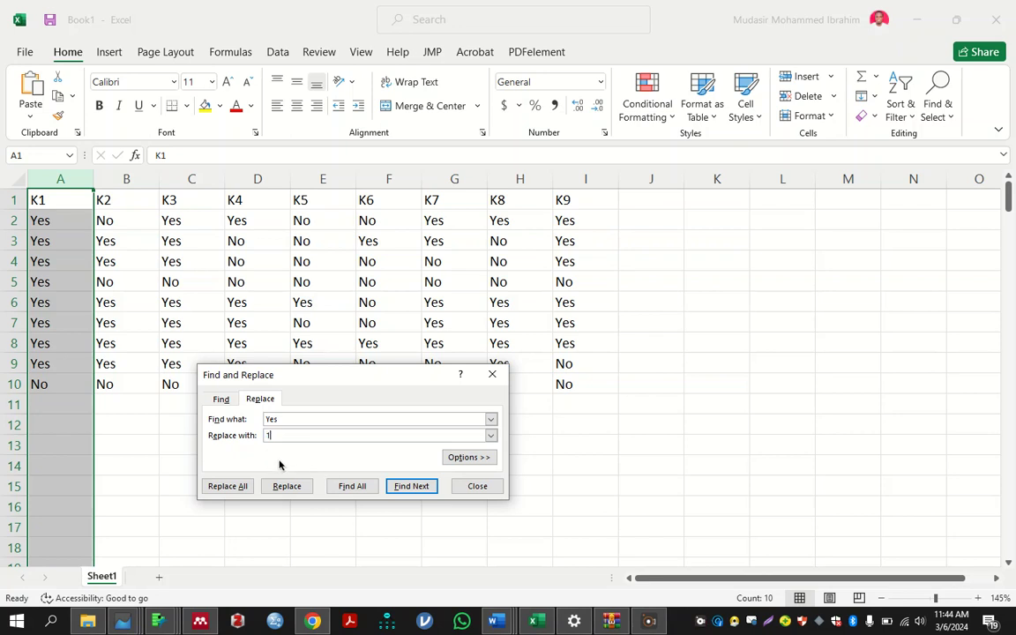
pyautogui.click(224, 492)
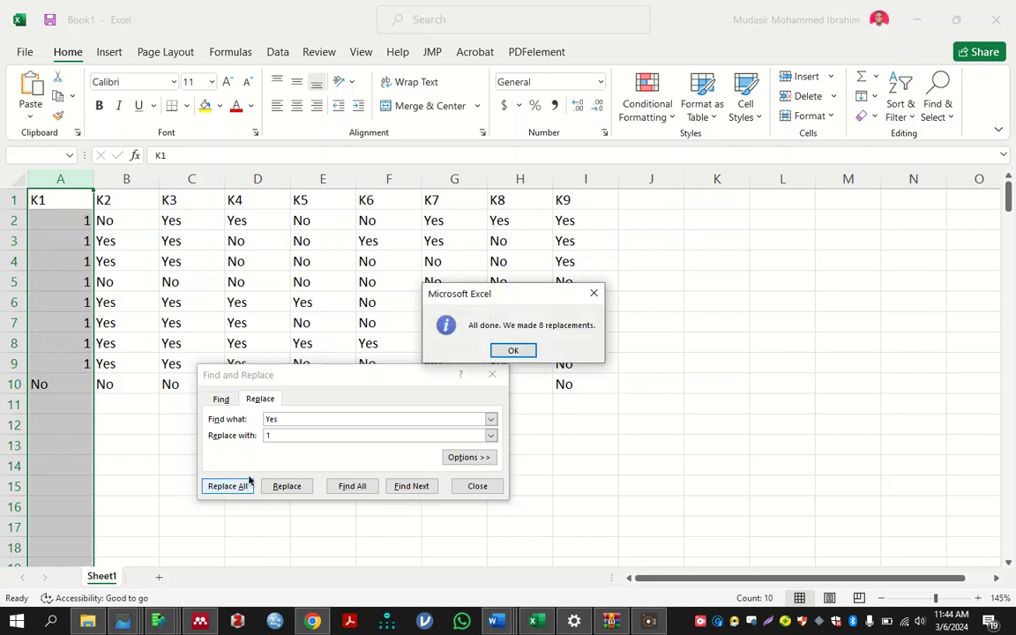
pyautogui.click(514, 351)
# Replace every "No" with 0 in the K1 column and close Find and Replace
pyautogui.click(286, 420)
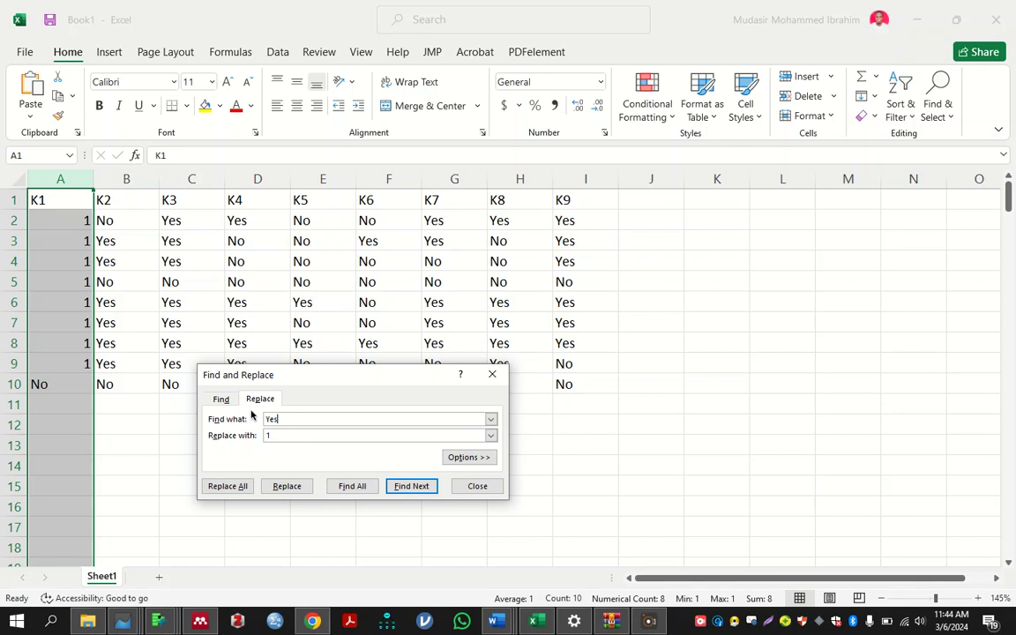
pyautogui.moveTo(298, 420); pyautogui.dragTo(267, 418)
pyautogui.write('No')
pyautogui.click(280, 434)
pyautogui.press('BackSpace')
pyautogui.write('0')
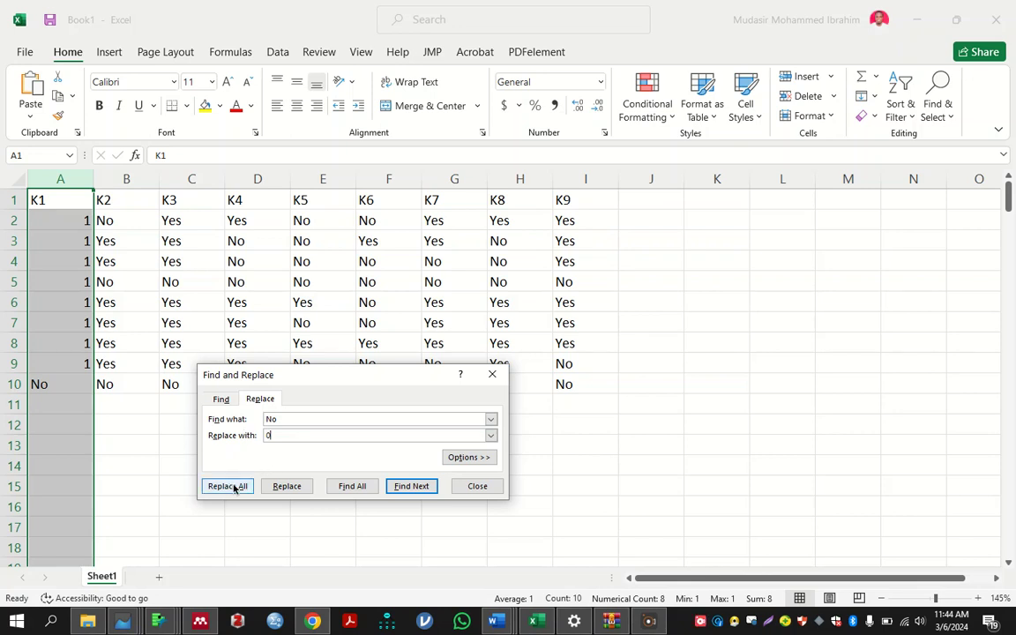
pyautogui.click(230, 486)
pyautogui.press('Return')
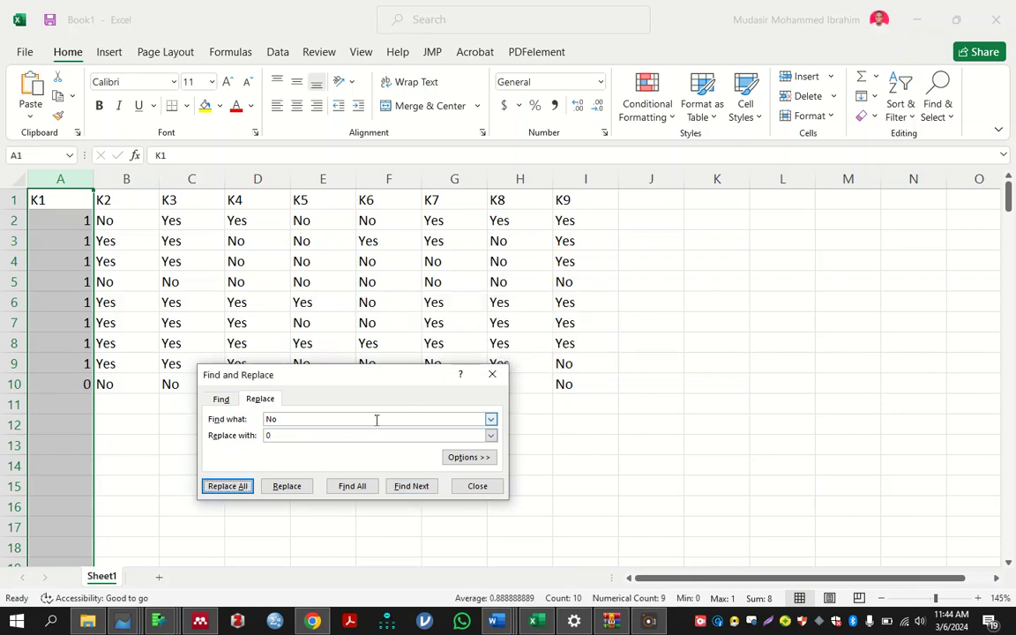
pyautogui.click(492, 374)
# Replace every "Yes" with 1 across the K2 to K9 columns (columns B to I)
pyautogui.moveTo(578, 178); pyautogui.dragTo(126, 180)
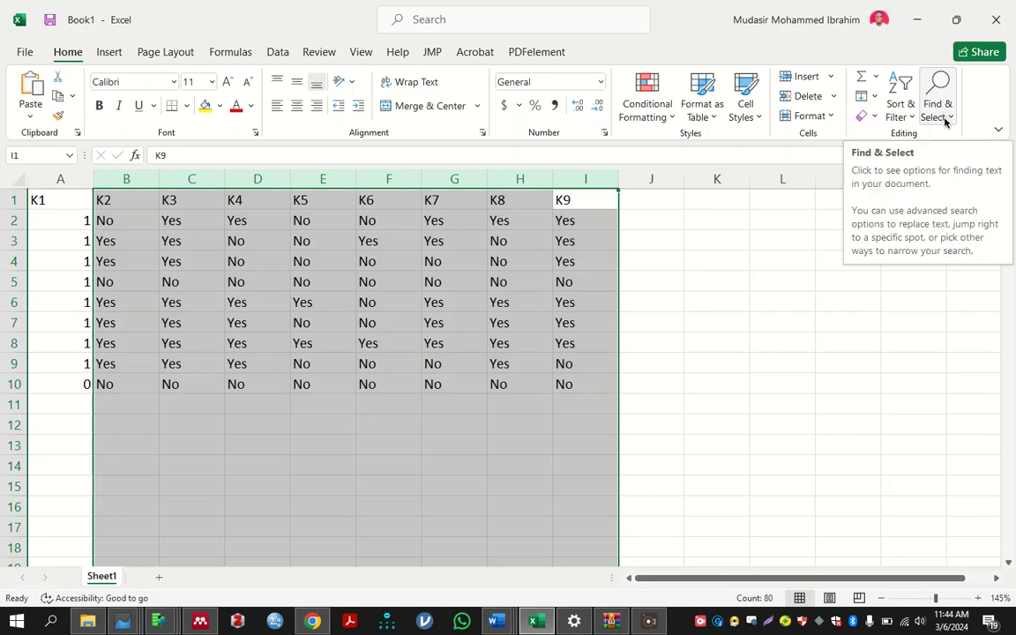
pyautogui.moveTo(605, 180); pyautogui.dragTo(129, 200)
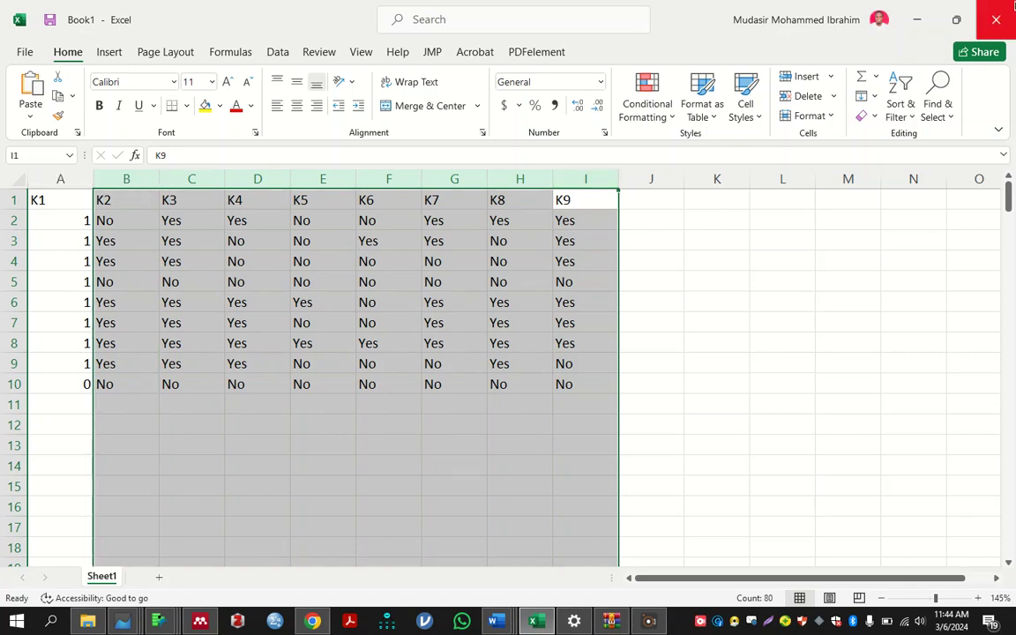
pyautogui.click(938, 101)
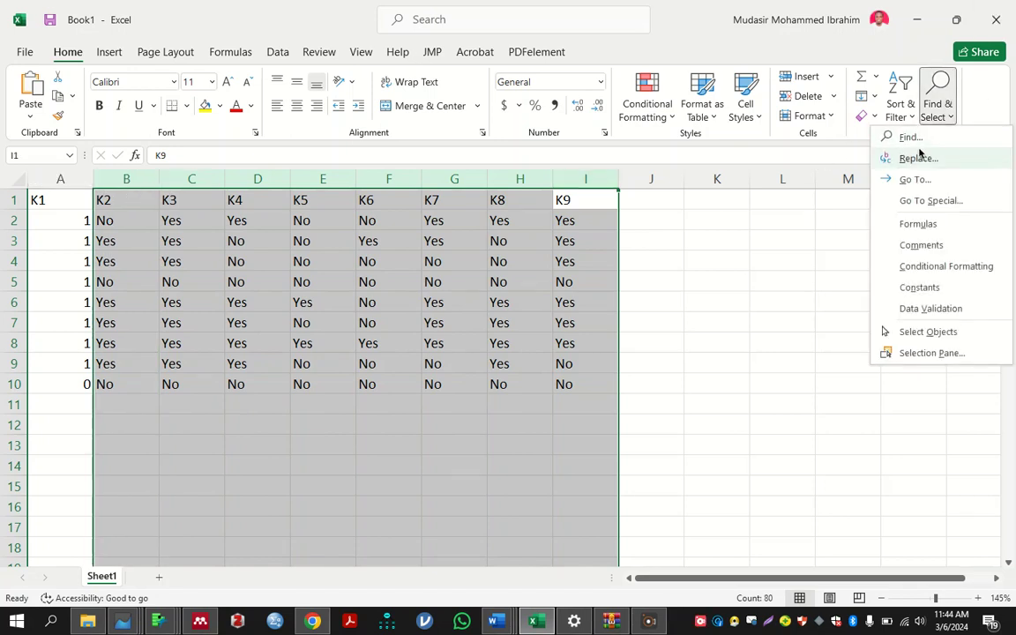
pyautogui.click(918, 159)
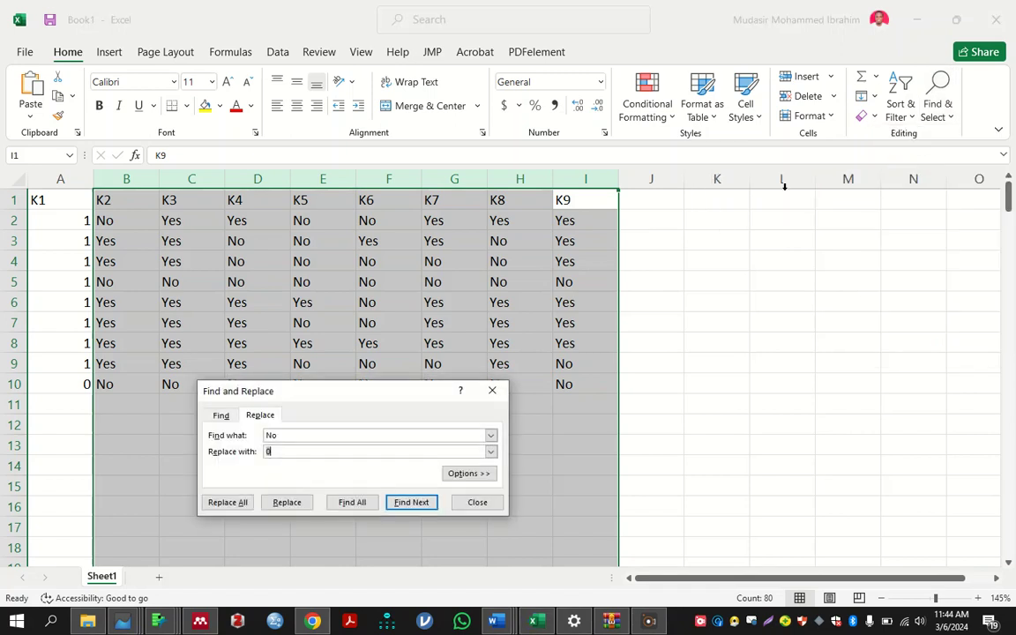
pyautogui.moveTo(307, 437); pyautogui.dragTo(198, 438)
pyautogui.write('Yes')
pyautogui.press('Tab')
pyautogui.write('1')
pyautogui.click(231, 502)
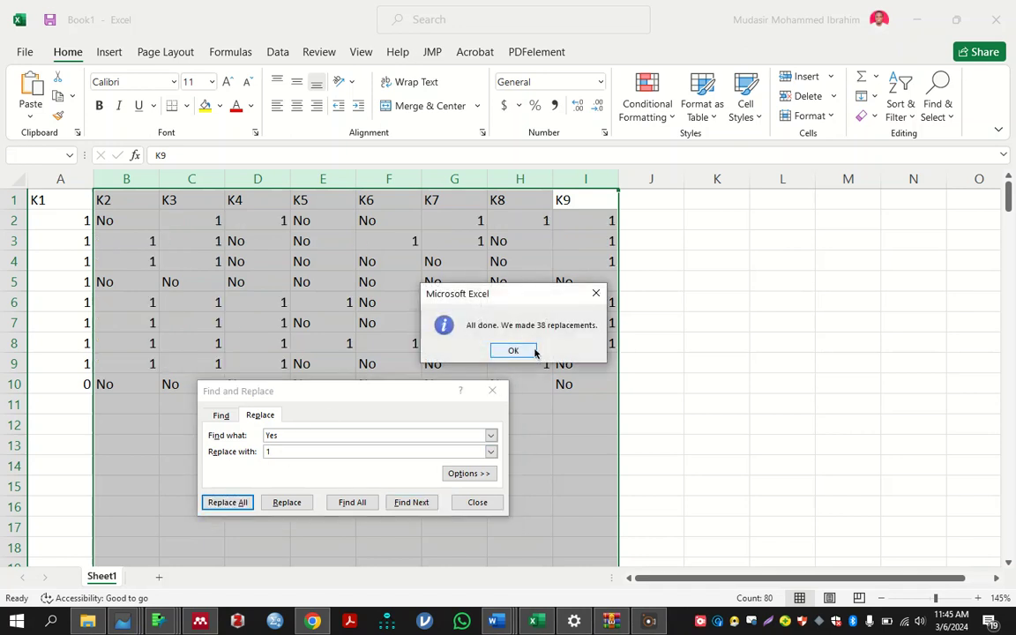
pyautogui.click(513, 350)
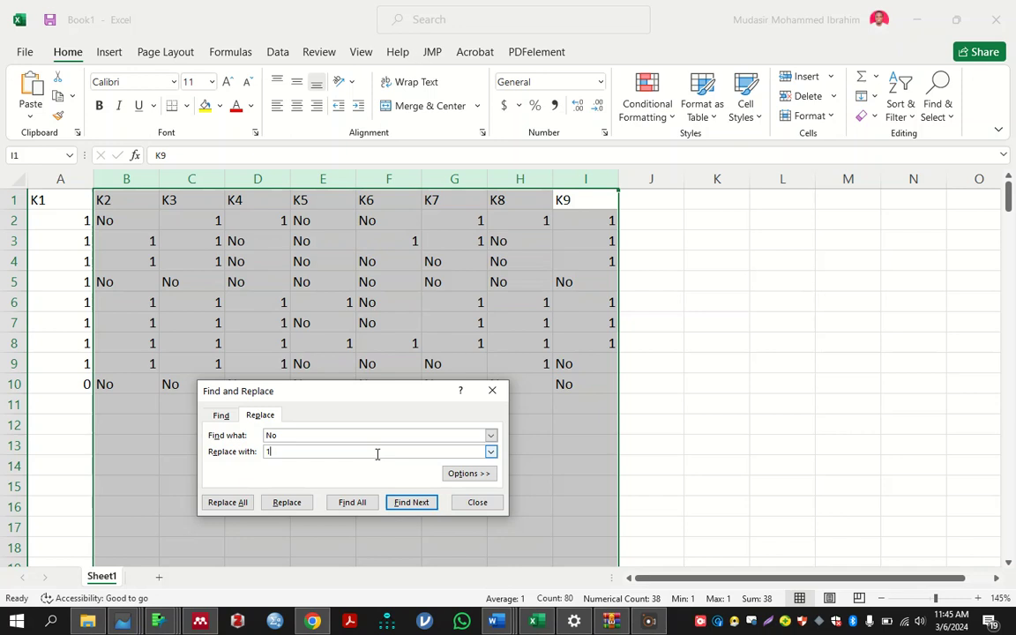
# Replace every "No" with 0 across the K2 to K9 columns (columns B to I) and close Find and Replace
pyautogui.click(224, 502)
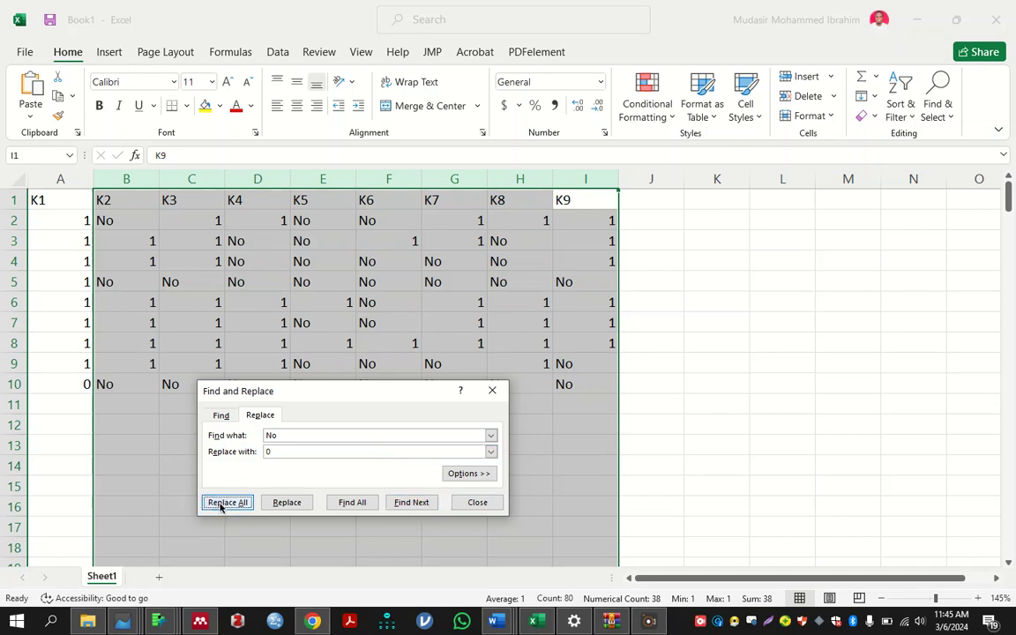
pyautogui.click(515, 351)
pyautogui.click(492, 391)
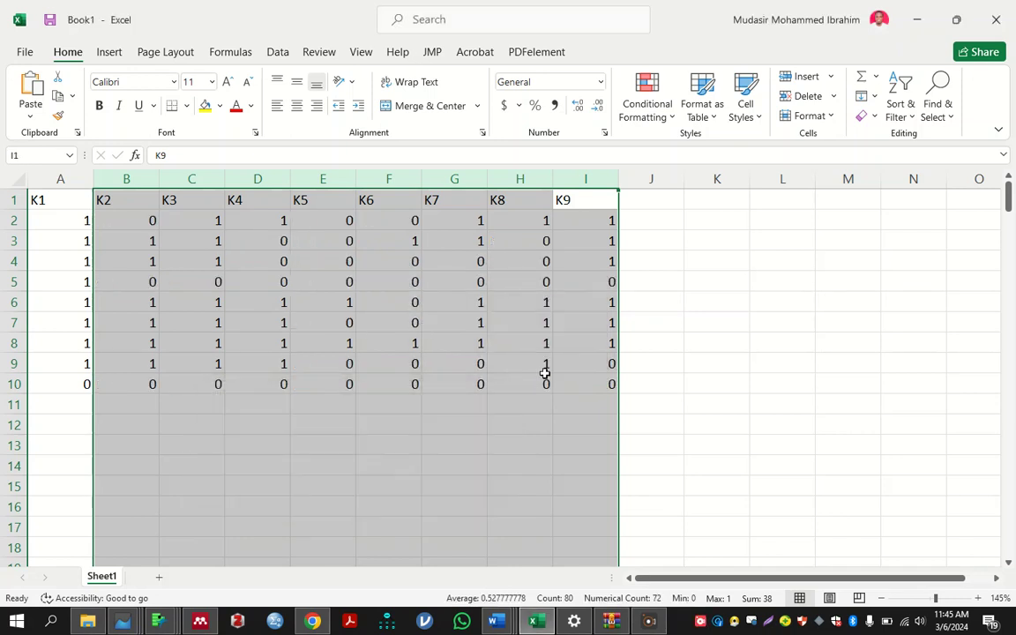
pyautogui.click(317, 227)
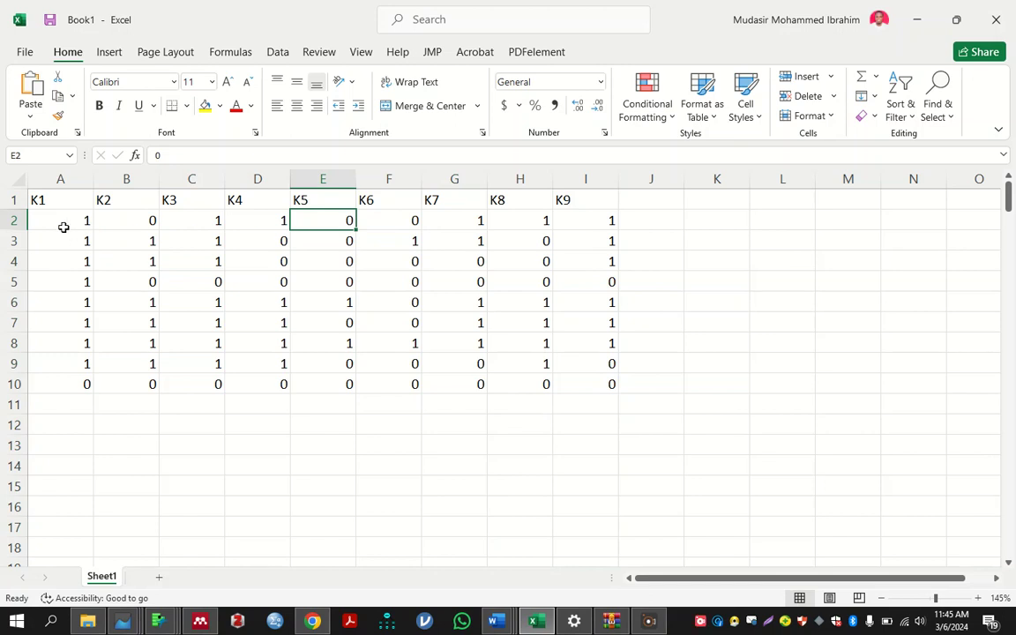
# Highlight the instruction on finding the sum of individual scores in the Word document, and return to the Excel workbook
pyautogui.hotkey('alt', 'Tab')
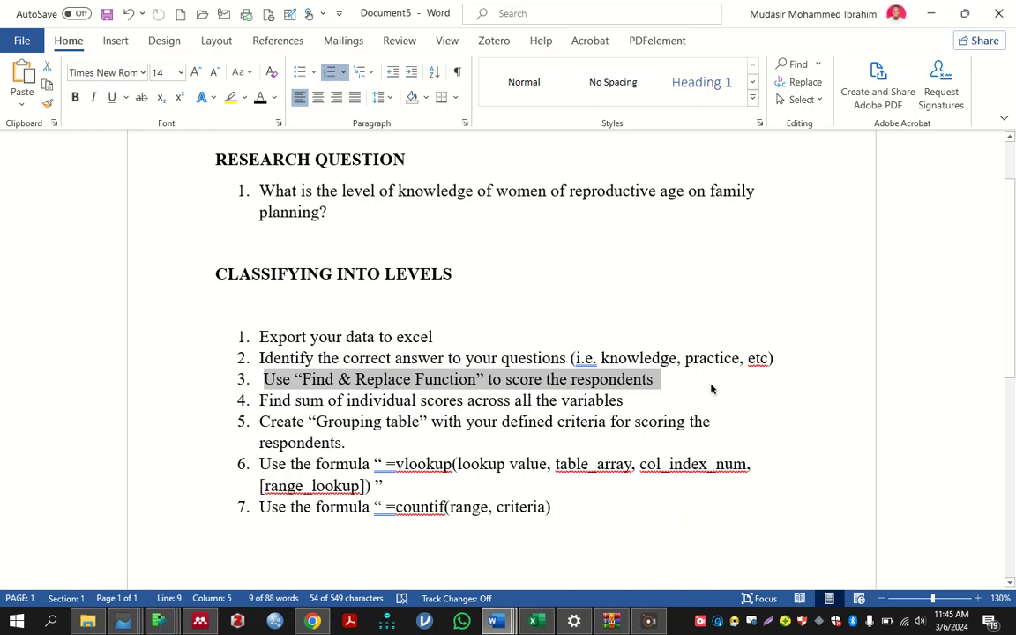
pyautogui.moveTo(626, 403); pyautogui.dragTo(244, 408)
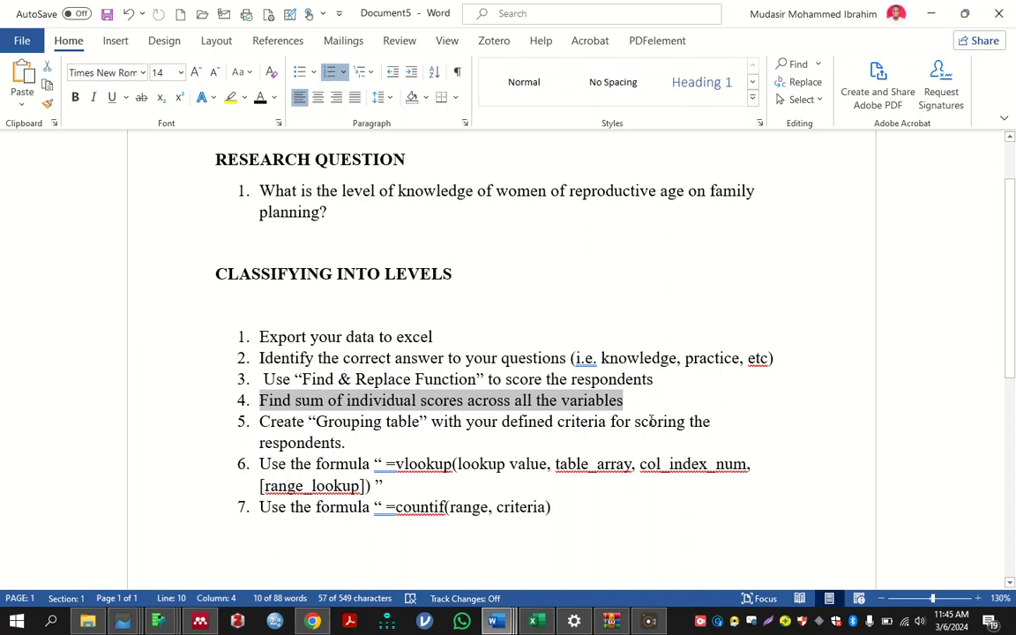
pyautogui.hotkey('alt', 'Tab')
# Enter the column heading "knowledge scores" in cell J1
pyautogui.click(662, 219)
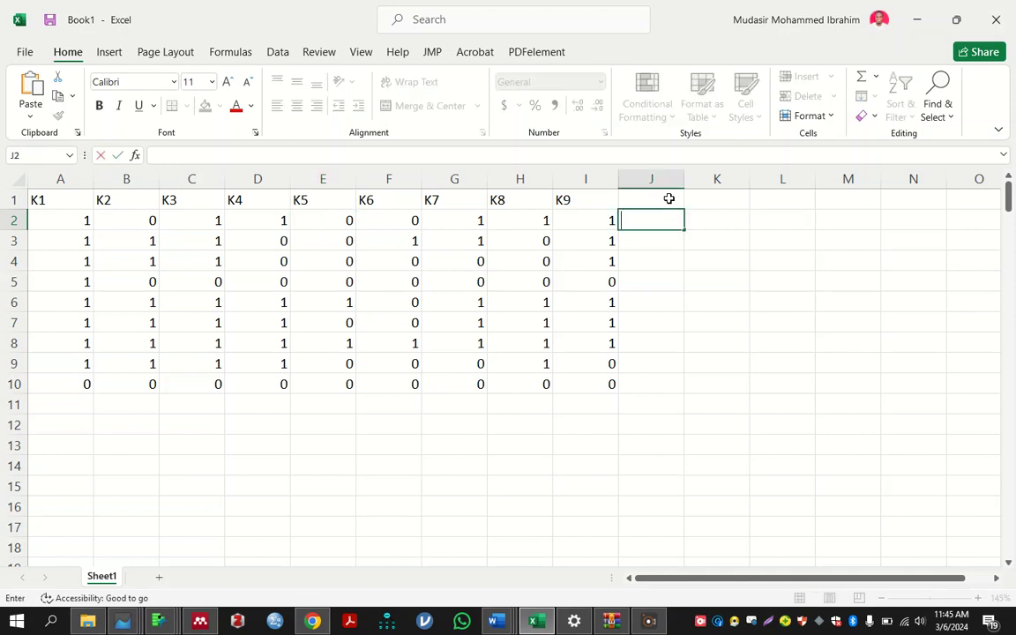
pyautogui.click(669, 198)
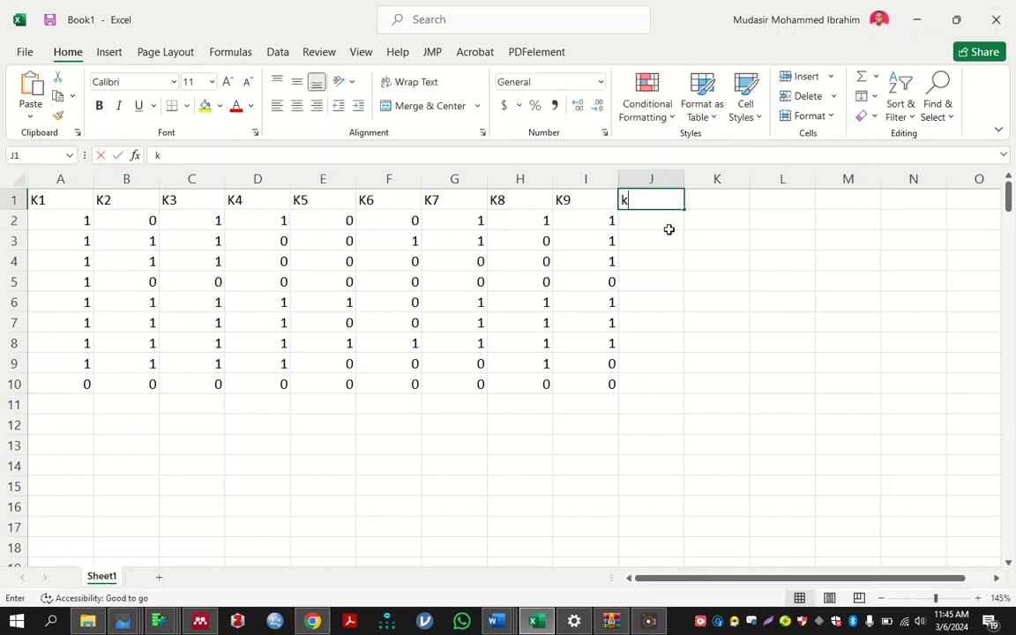
pyautogui.write('knowledge scores')
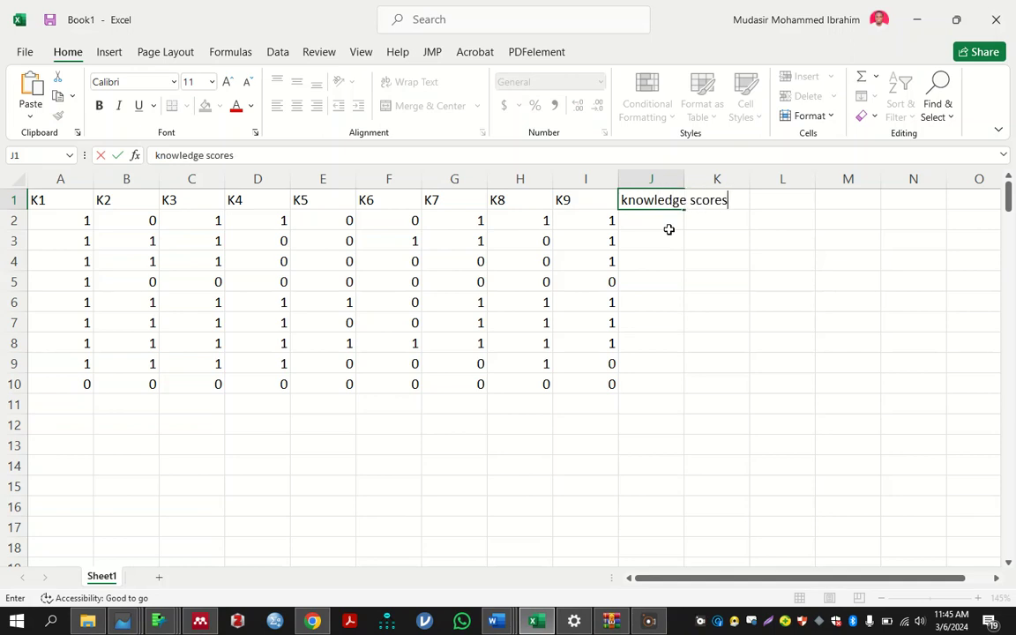
pyautogui.press('Return')
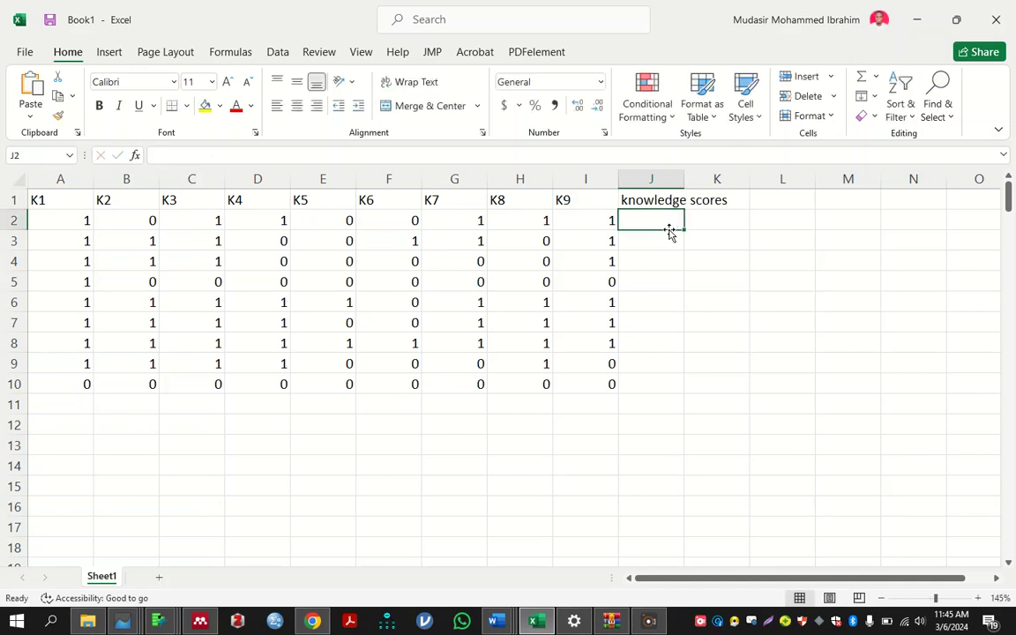
# Sum the first respondent's scores in cell J2 with the formula =sum(A2:I2)
pyautogui.doubleClick(671, 225)
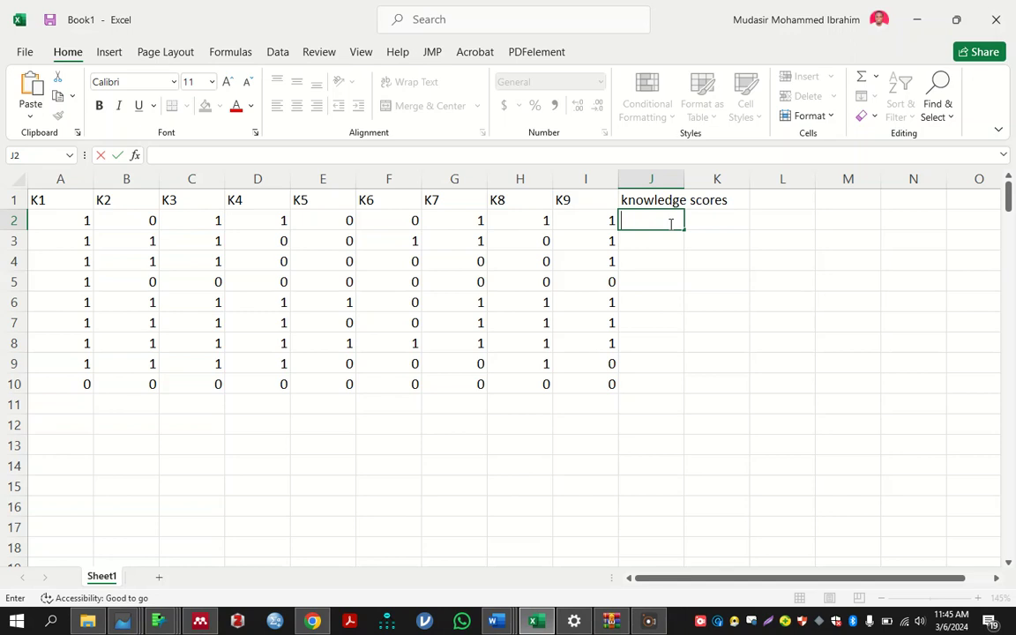
pyautogui.write('=sum(')
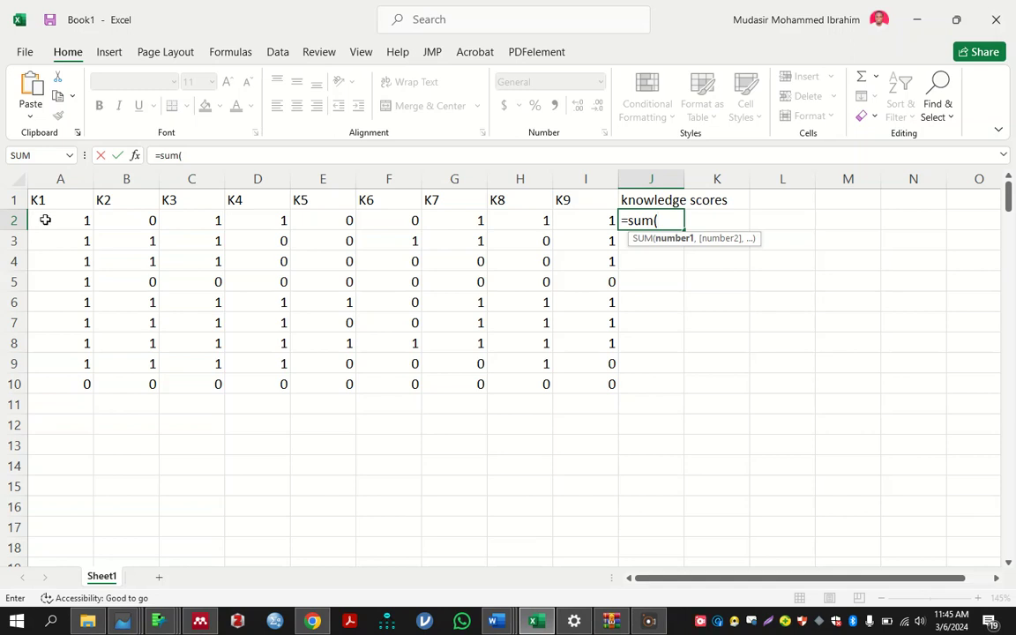
pyautogui.moveTo(35, 219); pyautogui.dragTo(572, 217)
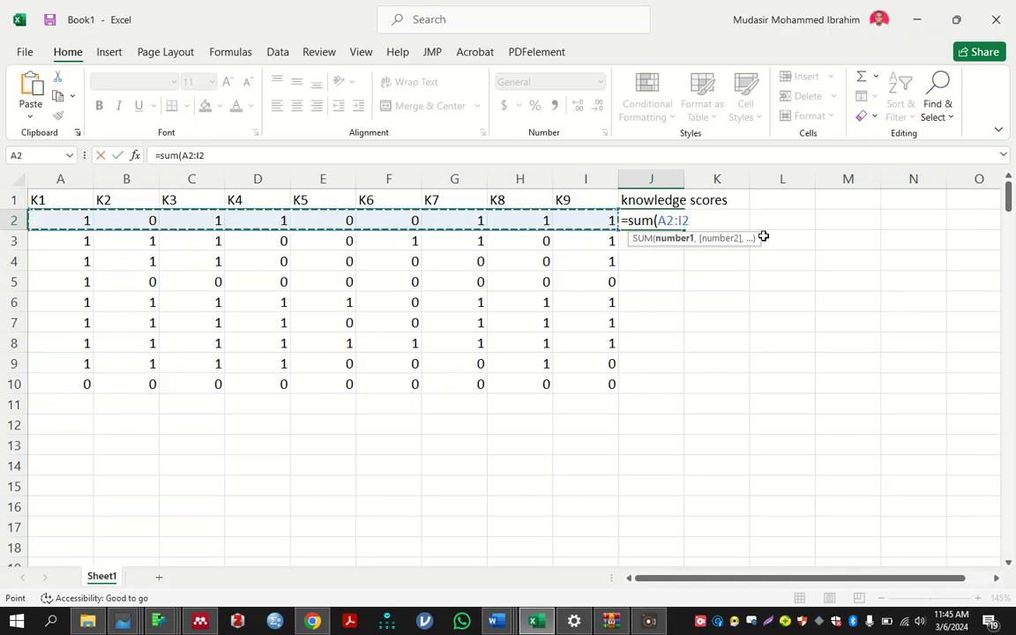
pyautogui.write(')')
pyautogui.press('Return')
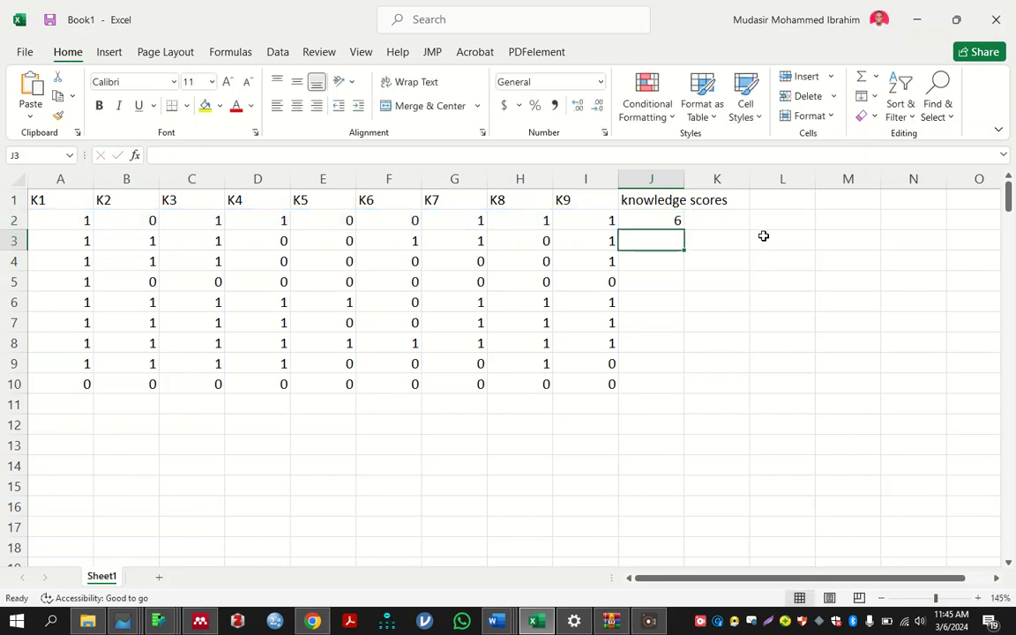
# Fill the sum formula from J2 down to J10 for all respondents
pyautogui.click(669, 219)
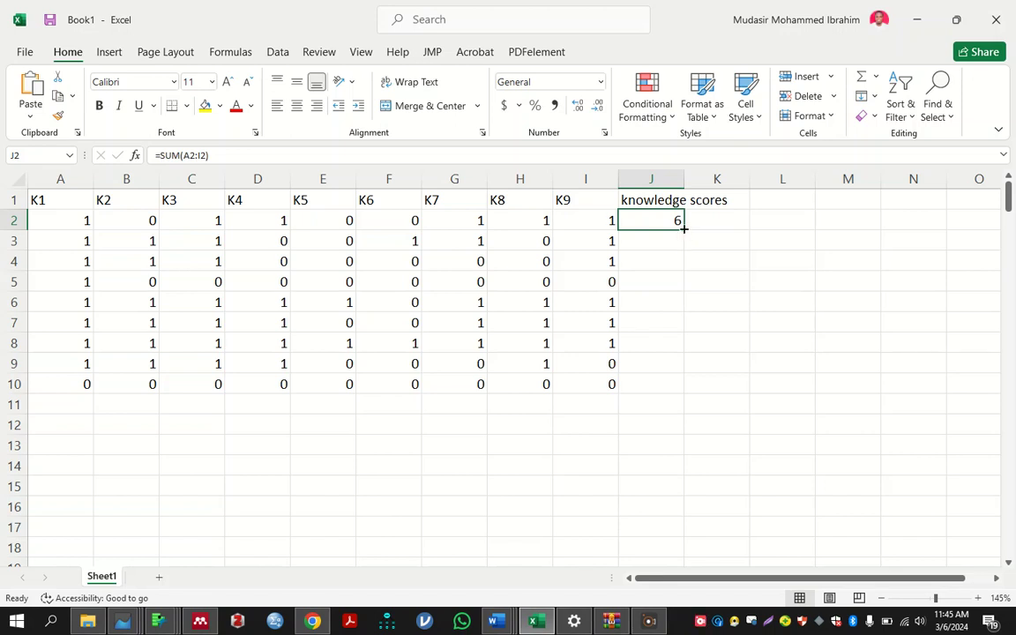
pyautogui.moveTo(683, 228); pyautogui.dragTo(669, 397)
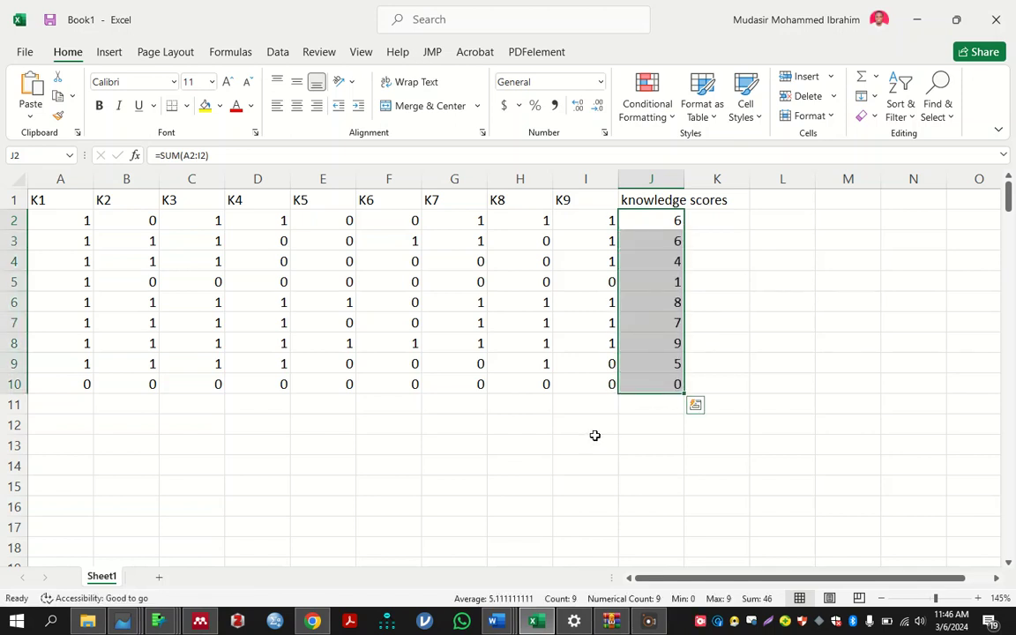
pyautogui.hotkey('ctrl', 'z')
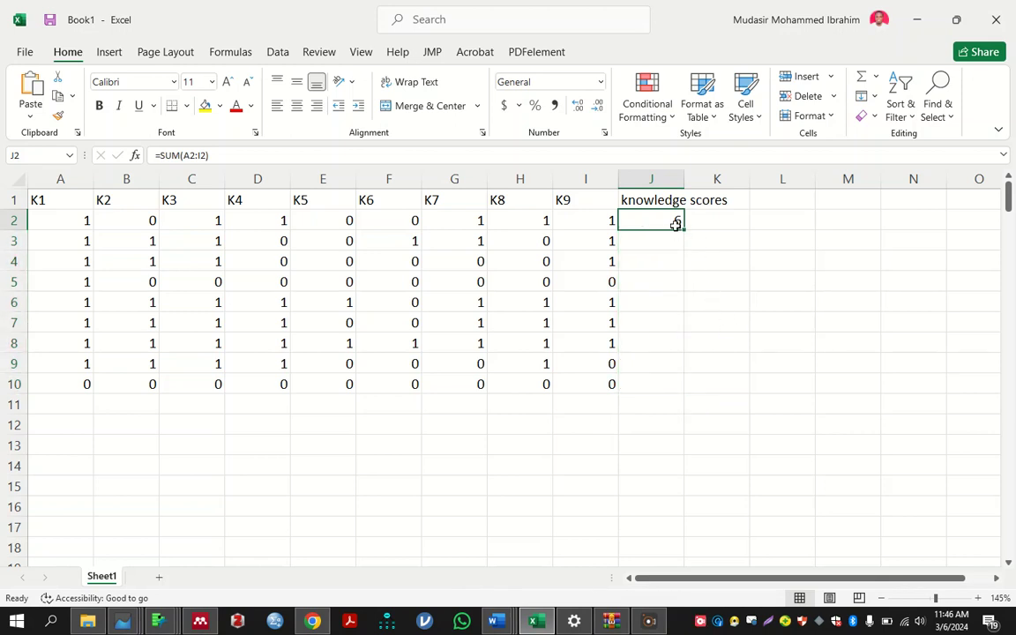
pyautogui.doubleClick(684, 229)
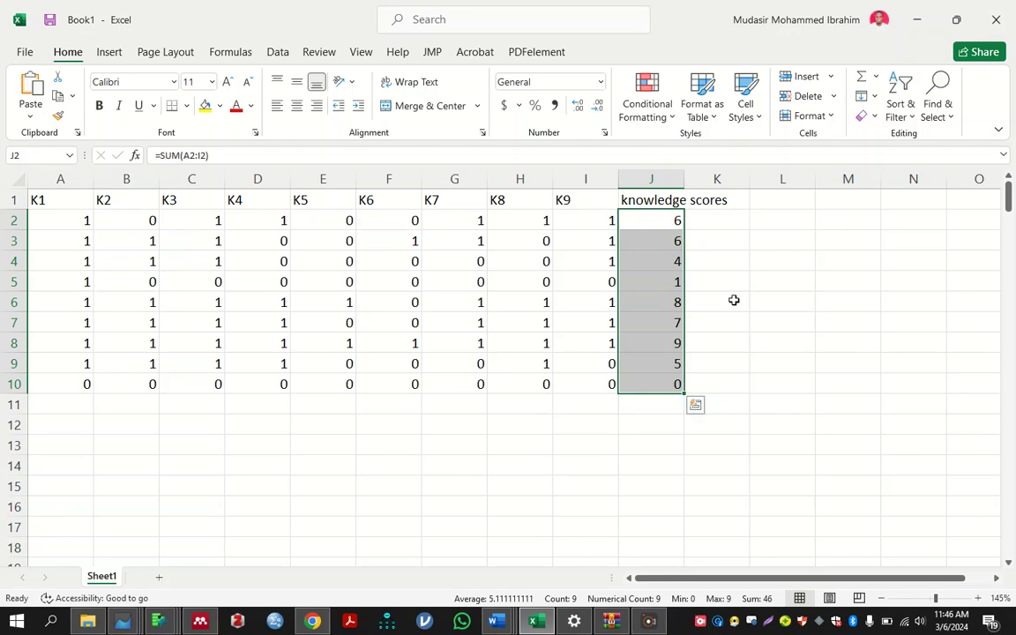
# Consult the instruction on creating a "Grouping table" in the Word document, and return to the Excel workbook
pyautogui.hotkey('alt', 'Tab')
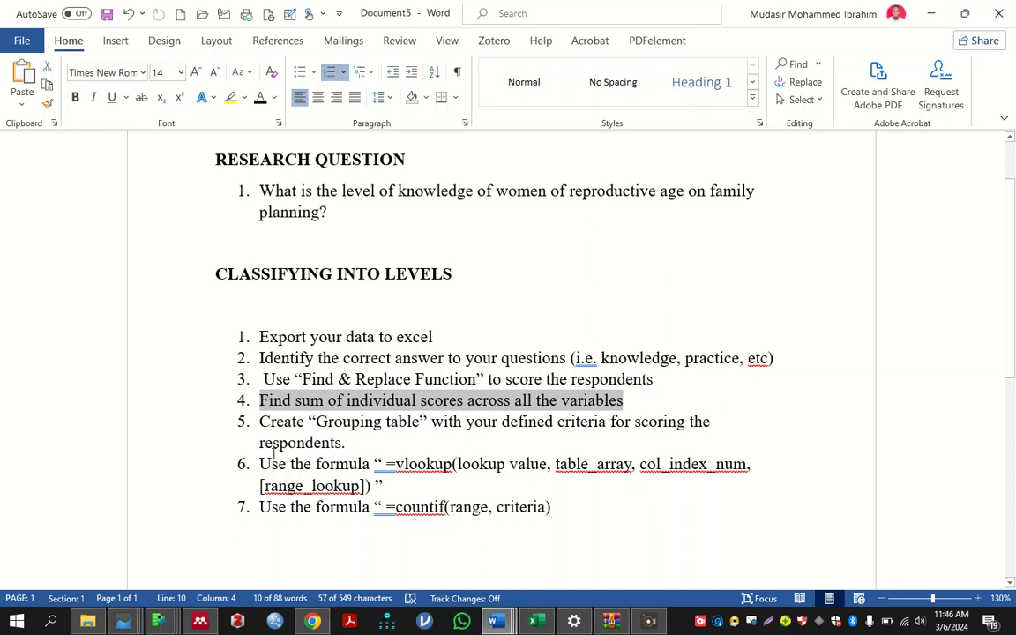
pyautogui.click(272, 427)
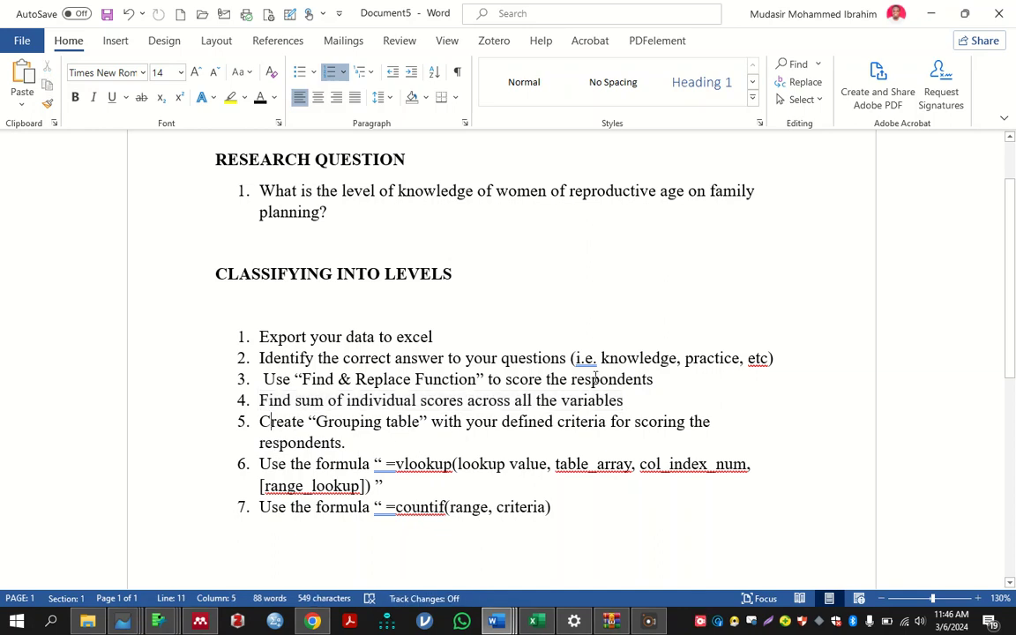
pyautogui.hotkey('alt', 'Tab')
# Enter the knowledge level labels Poor, Moderate and High in cells N3 to N5
pyautogui.click(823, 241)
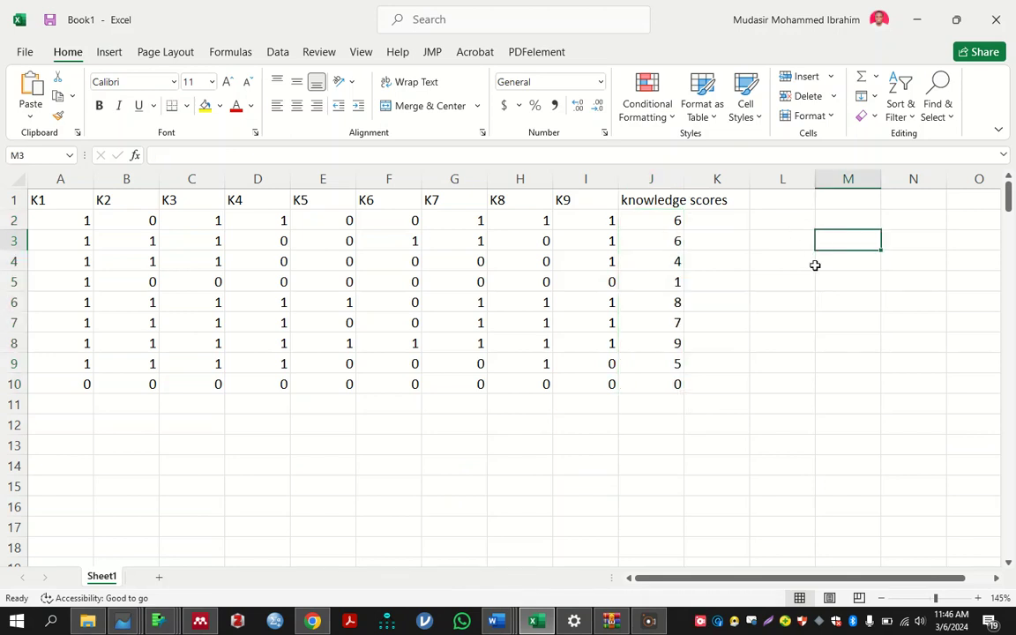
pyautogui.press('Right')
pyautogui.press('Left')
pyautogui.press('Right')
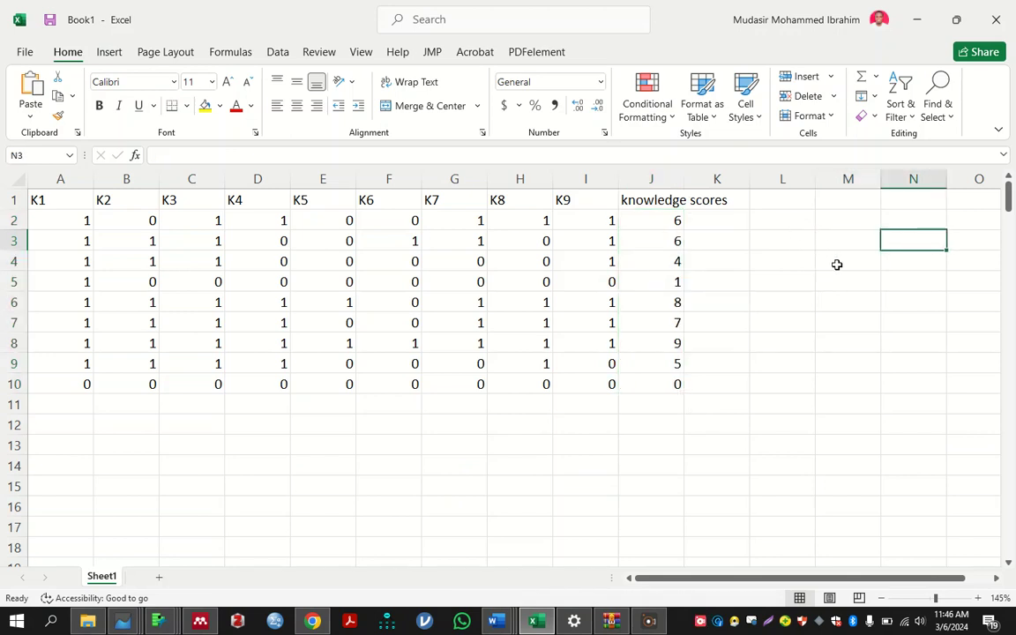
pyautogui.write('Poor')
pyautogui.press('Return')
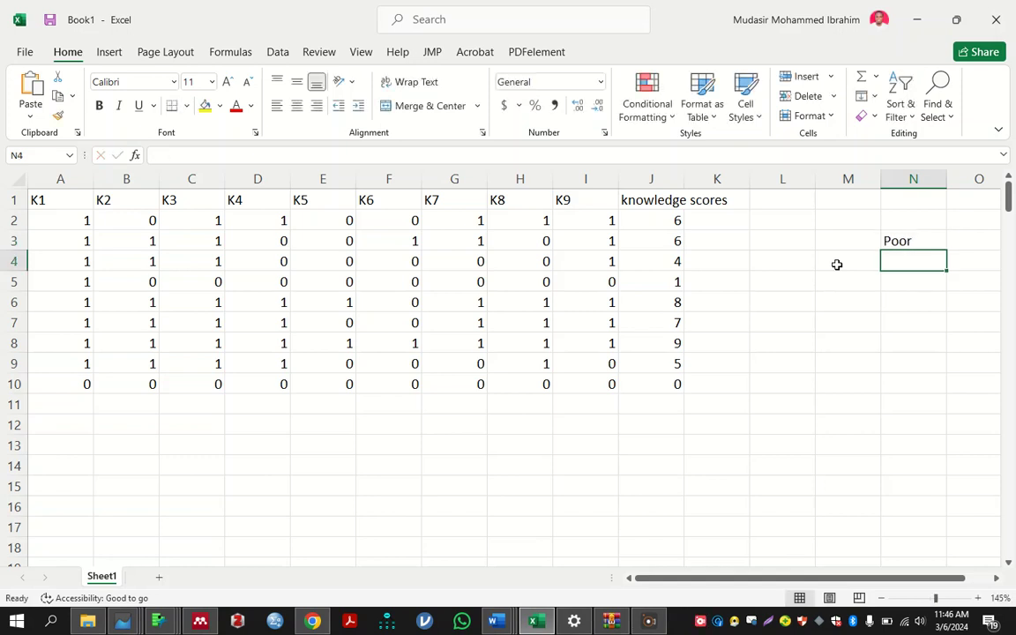
pyautogui.write('Moderate')
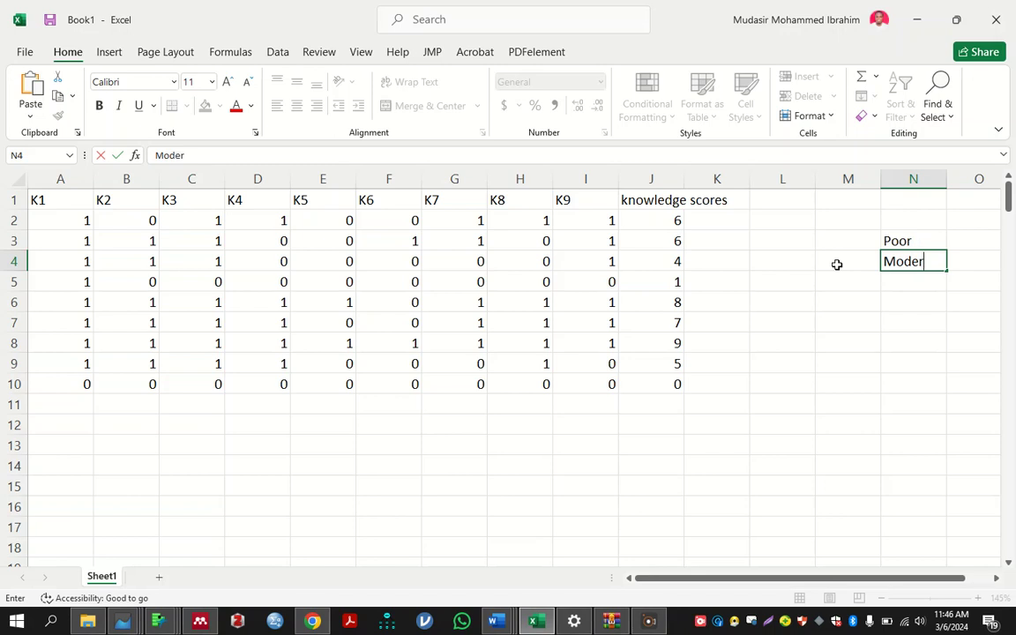
pyautogui.press('Return')
pyautogui.write('High')
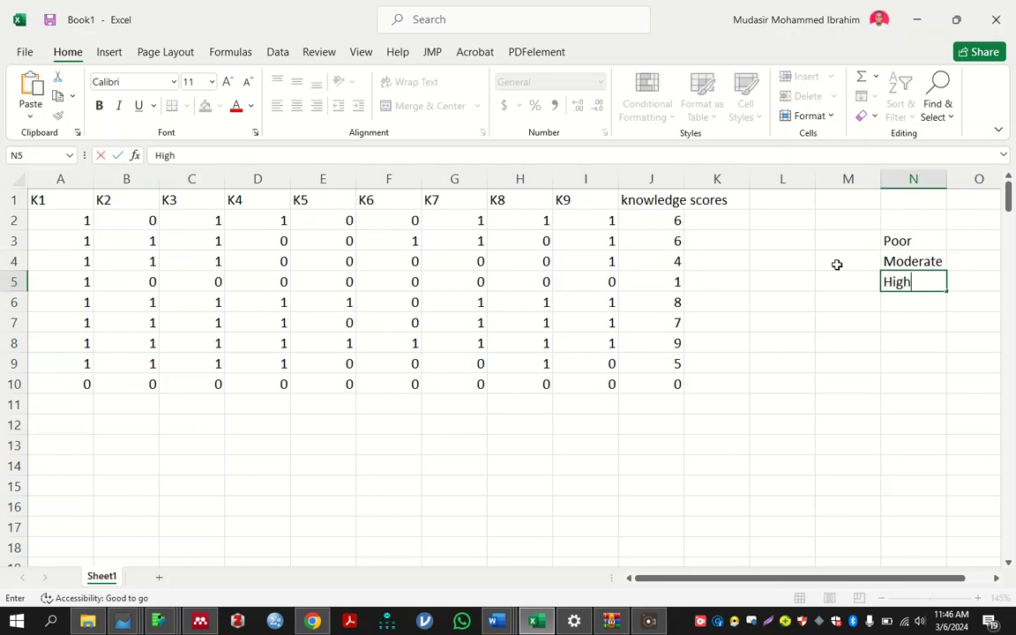
pyautogui.press('Return')
# Enter the score ranges 1>4, 5>6 and 7>9 in cells M3 to M5 beside the level labels
pyautogui.doubleClick(851, 240)
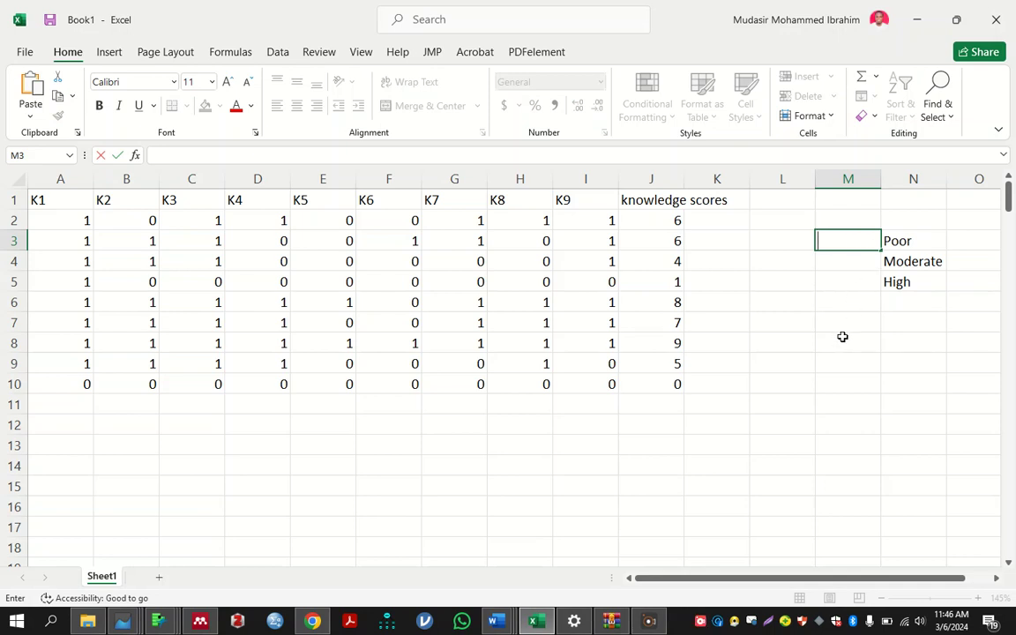
pyautogui.write('1>4')
pyautogui.press('Return')
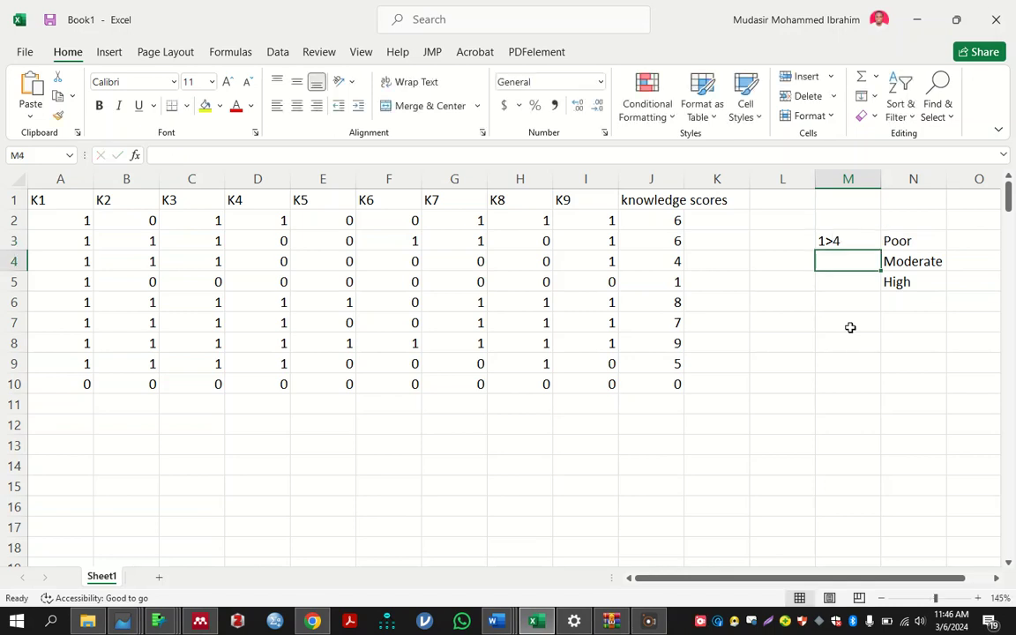
pyautogui.write('5')
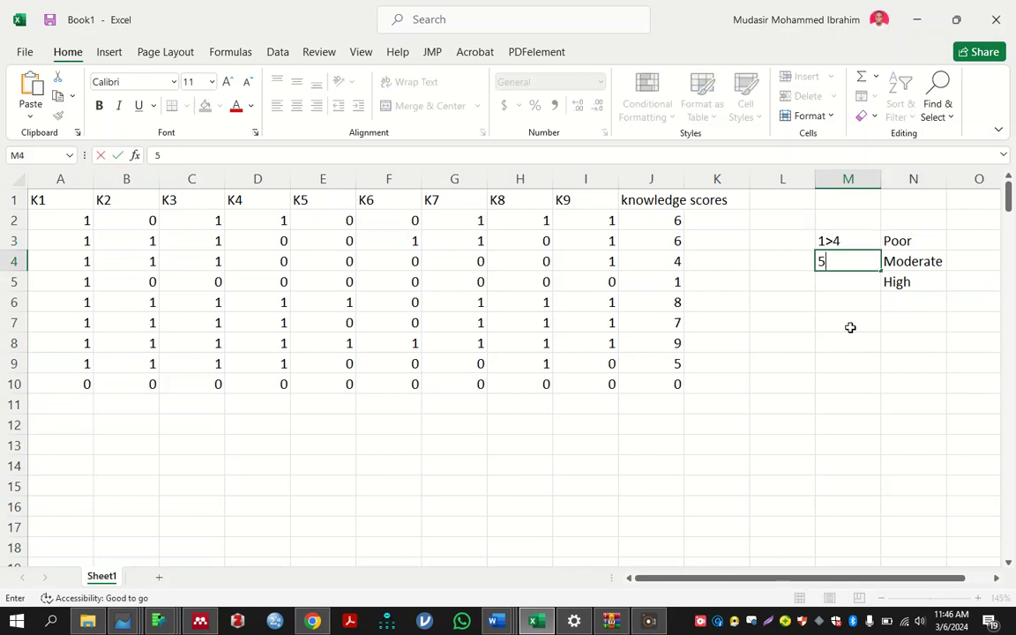
pyautogui.write('>6')
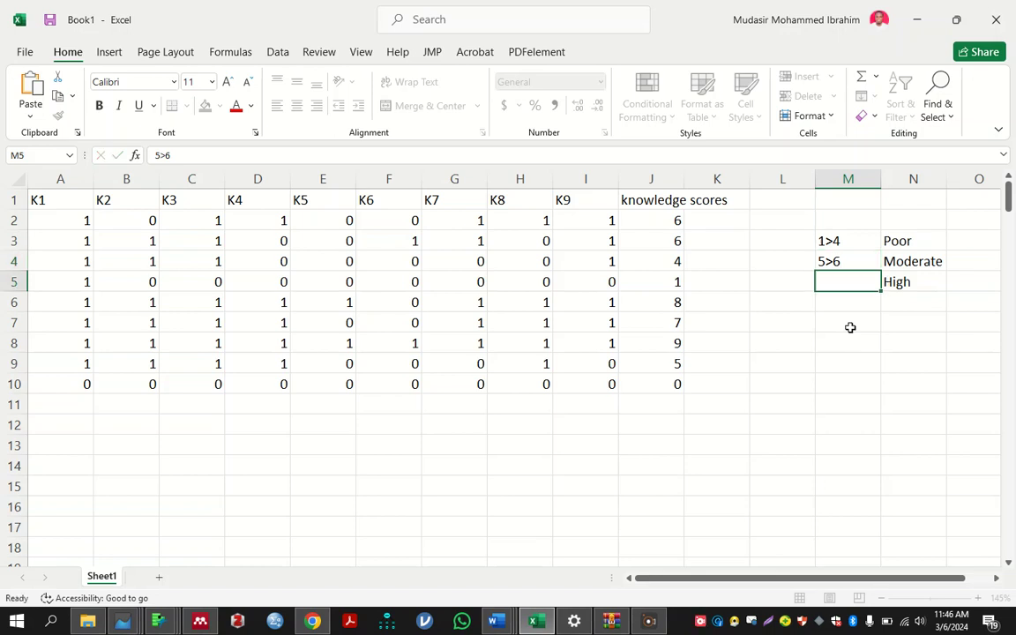
pyautogui.press('Return')
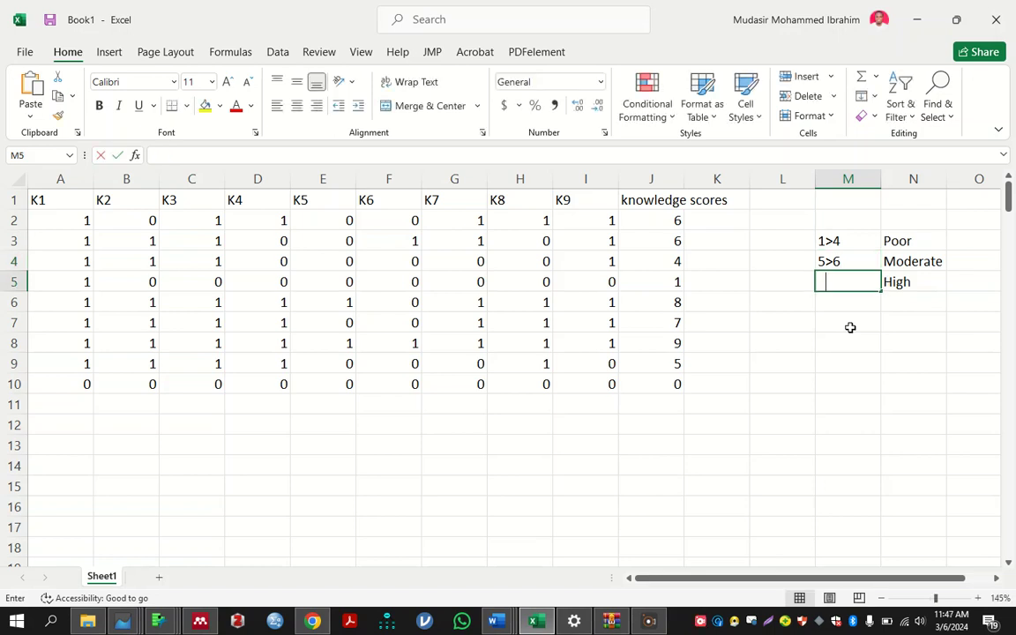
pyautogui.write('7>')
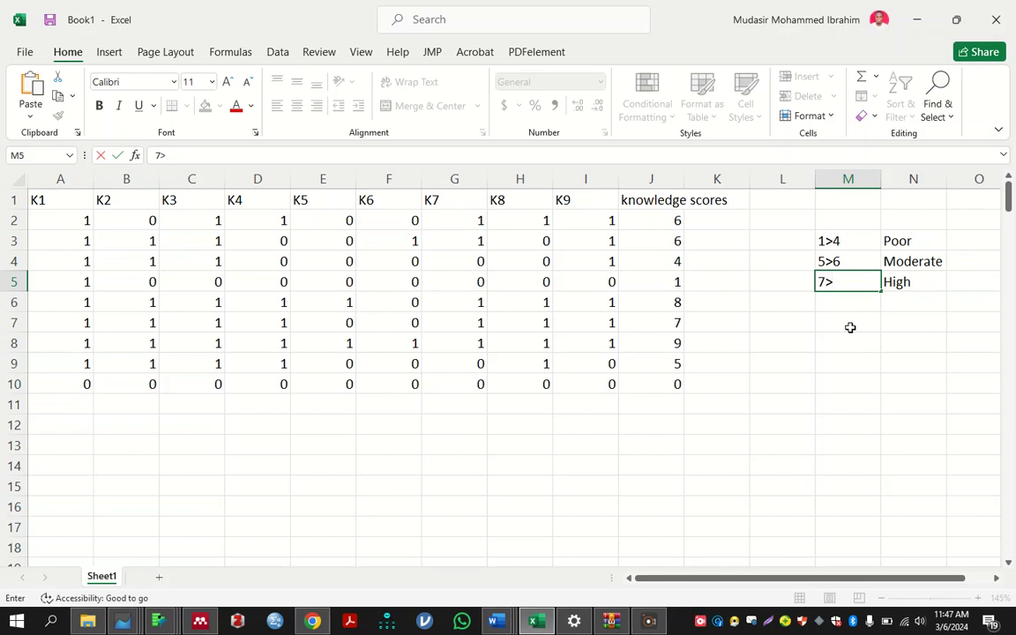
pyautogui.write('9')
pyautogui.press('Return')
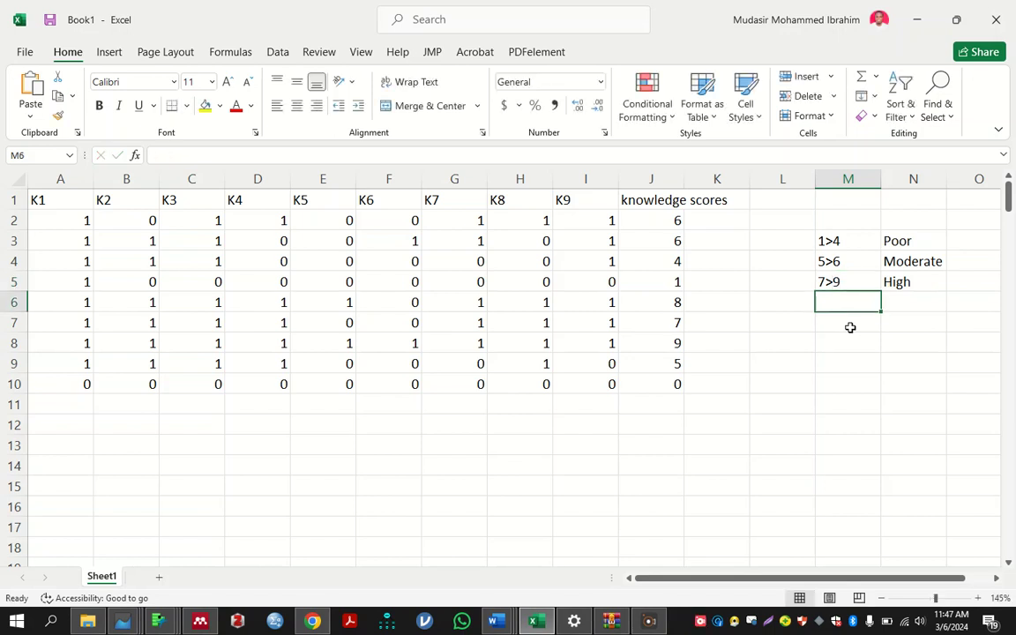
# Replace the score ranges in M3 to M5 with the lower limits 1, 5 and 7, and select the grouping table M3:N5
pyautogui.click(832, 240)
pyautogui.write('1')
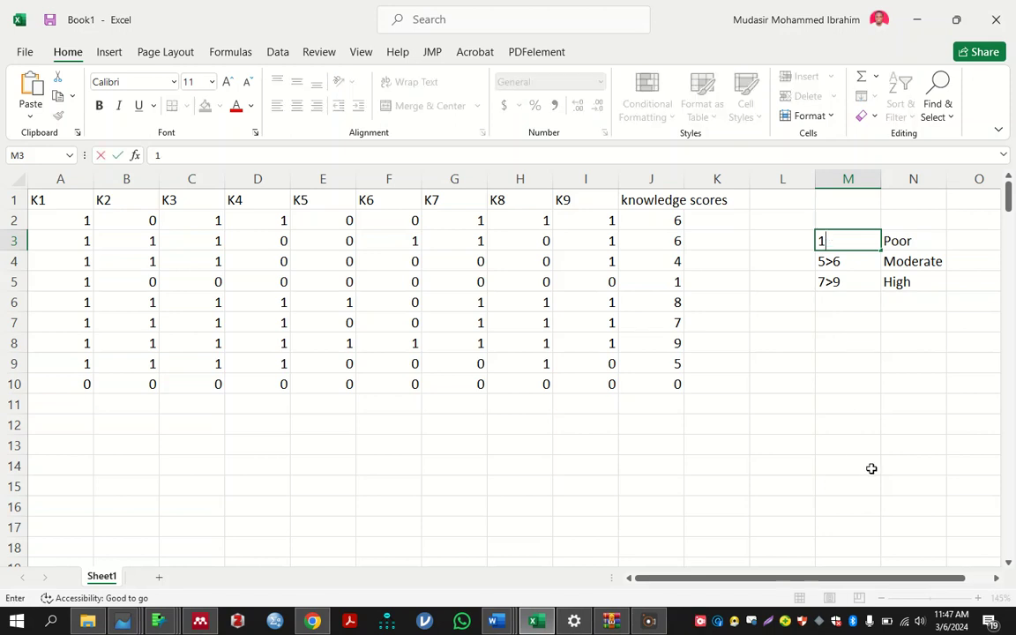
pyautogui.press('Return')
pyautogui.write('5')
pyautogui.press('Return')
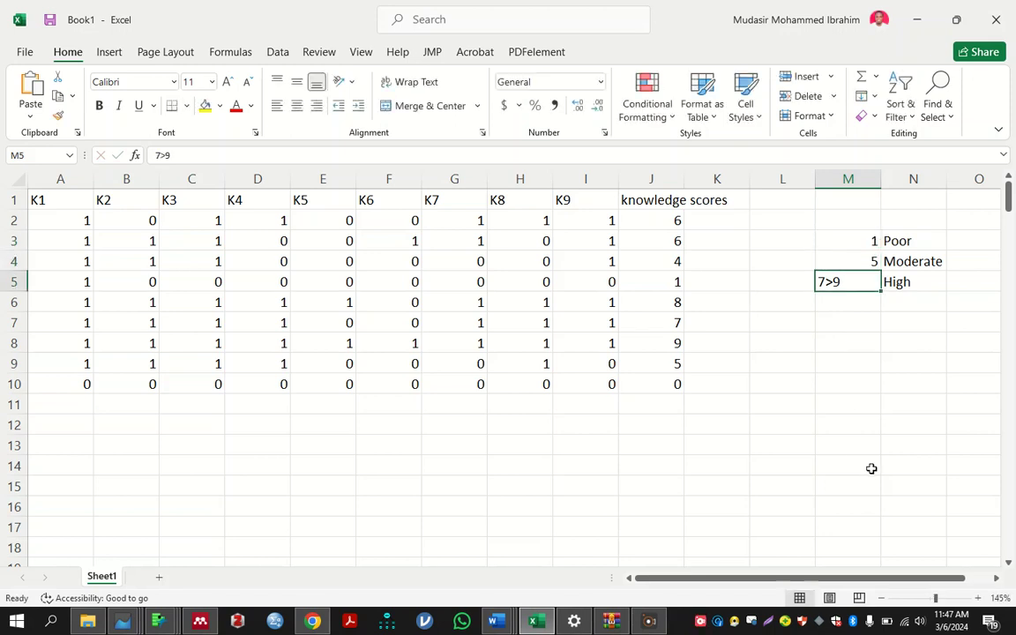
pyautogui.write('7')
pyautogui.press('Return')
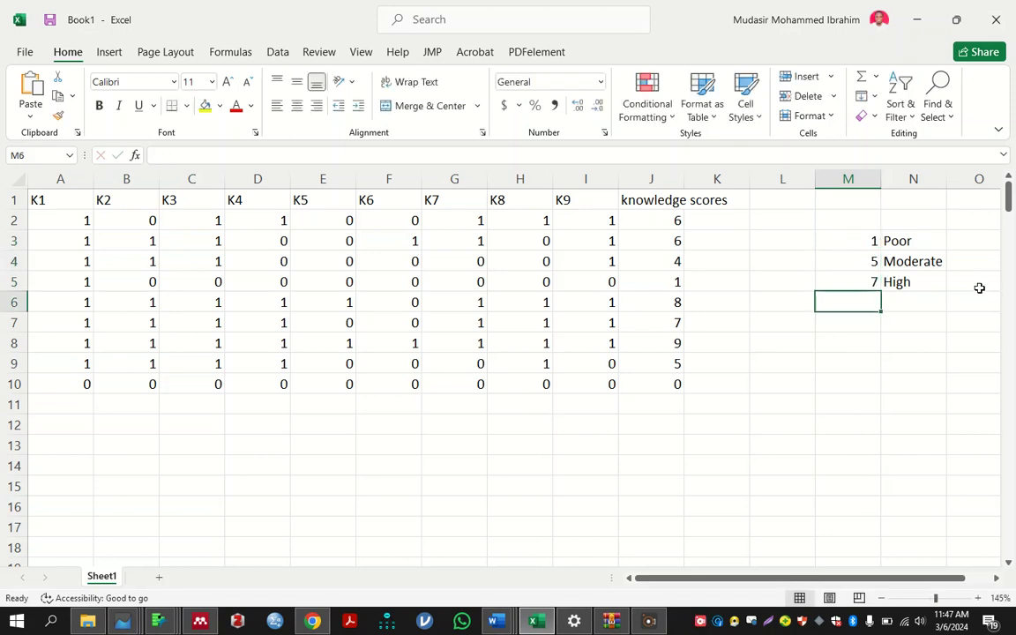
pyautogui.moveTo(849, 239); pyautogui.dragTo(908, 282)
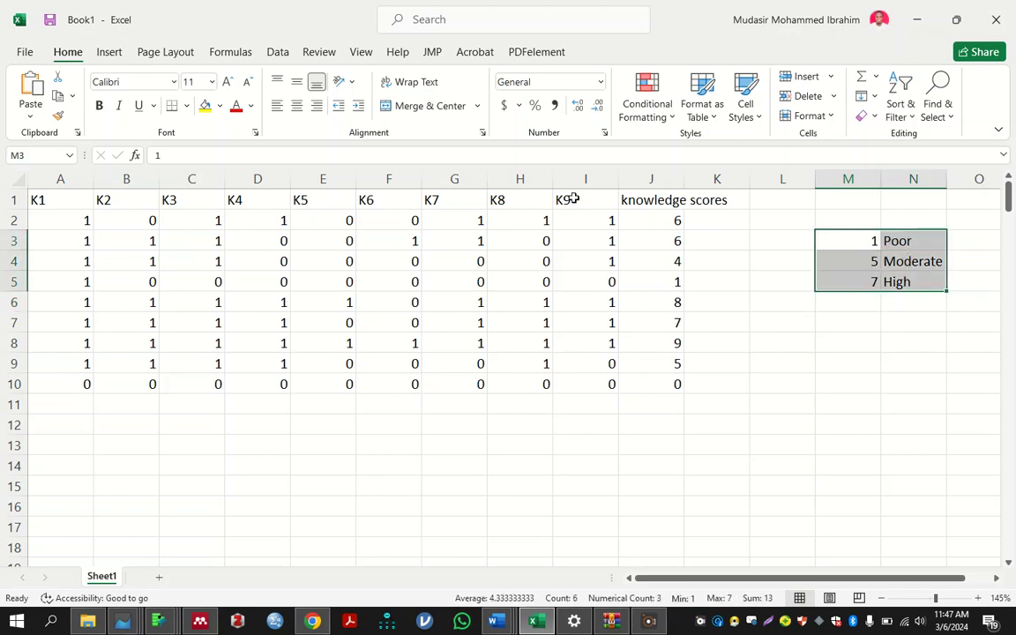
# Name the selected range M3:N5 "grouping" so the grouping table can be referenced in formulas
pyautogui.click(31, 156)
pyautogui.write('grouping')
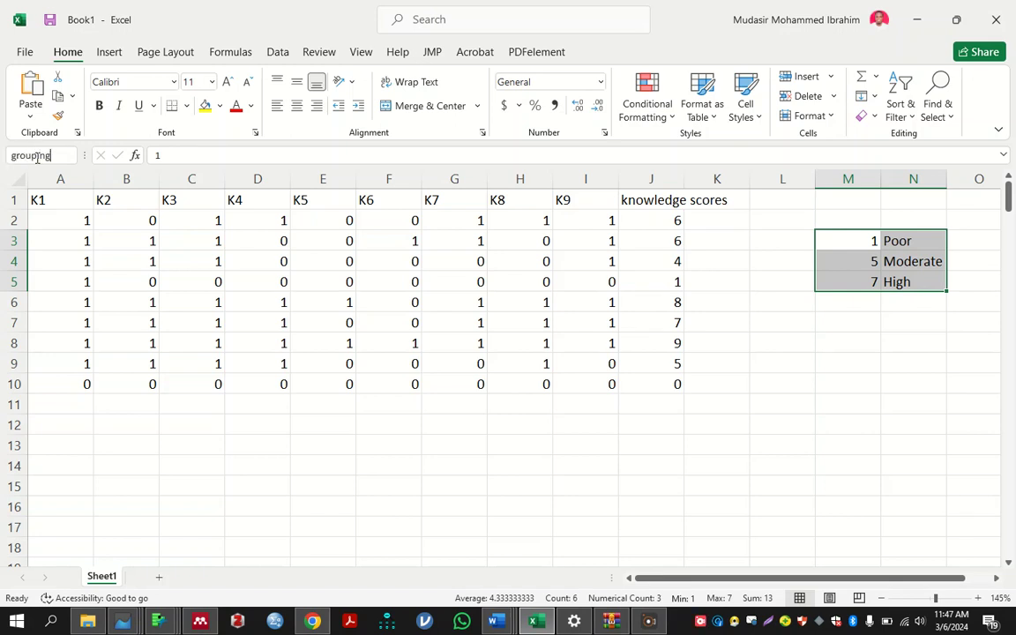
pyautogui.press('Return')
pyautogui.click(829, 336)
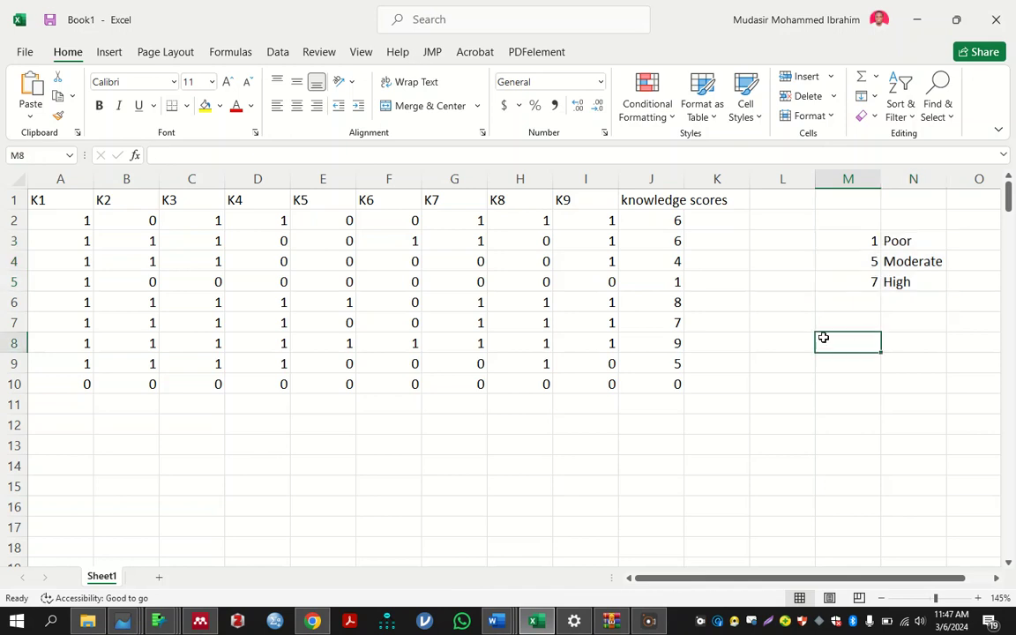
# Enter the column header "level" in cell K1 beside the knowledge scores
pyautogui.click(724, 218)
pyautogui.doubleClick(730, 199)
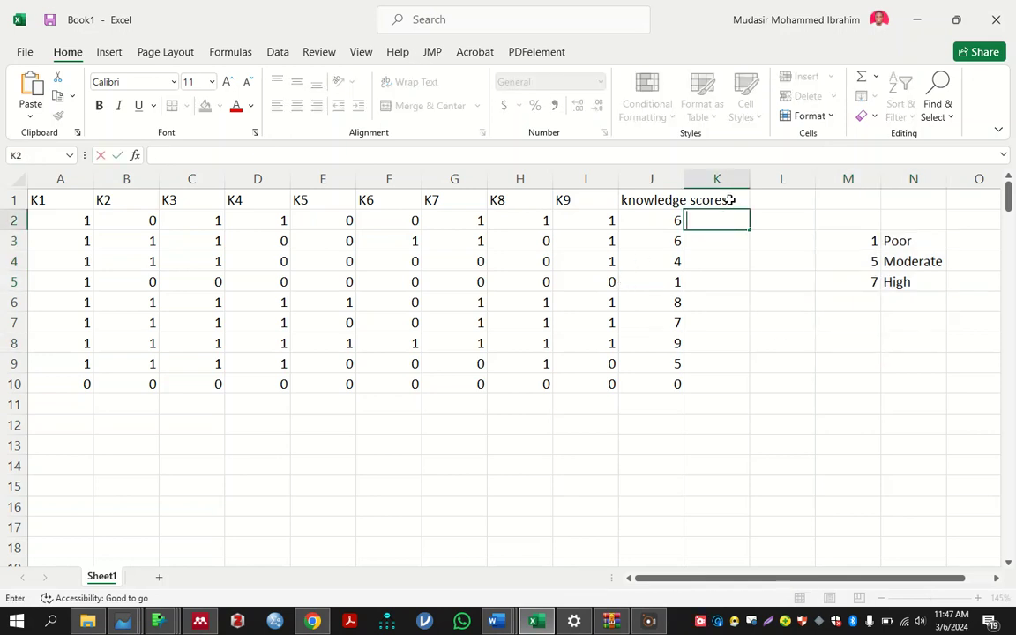
pyautogui.press('Escape')
pyautogui.write('level')
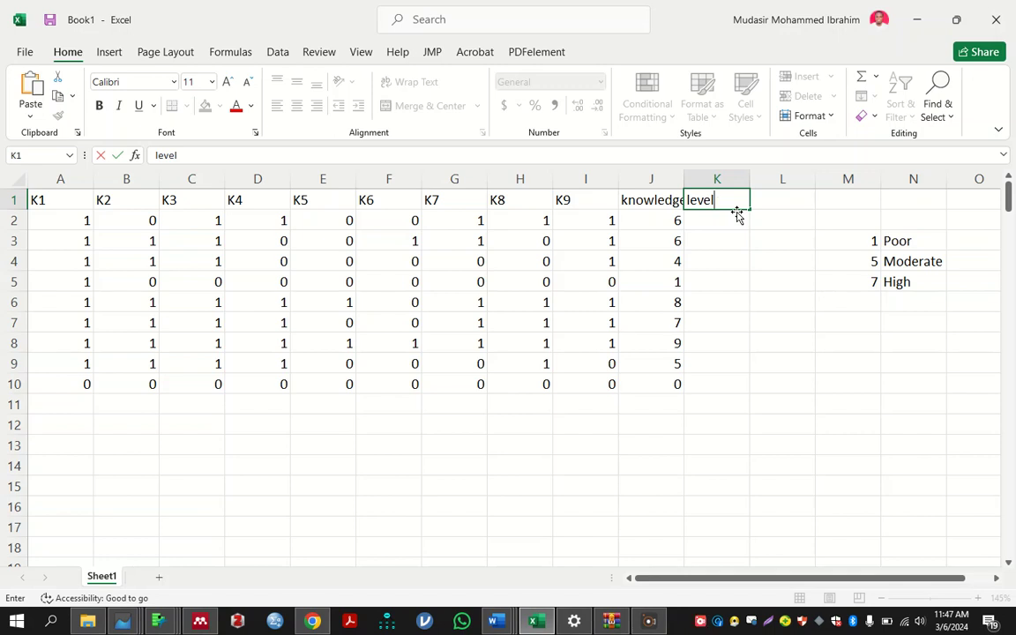
pyautogui.press('Return')
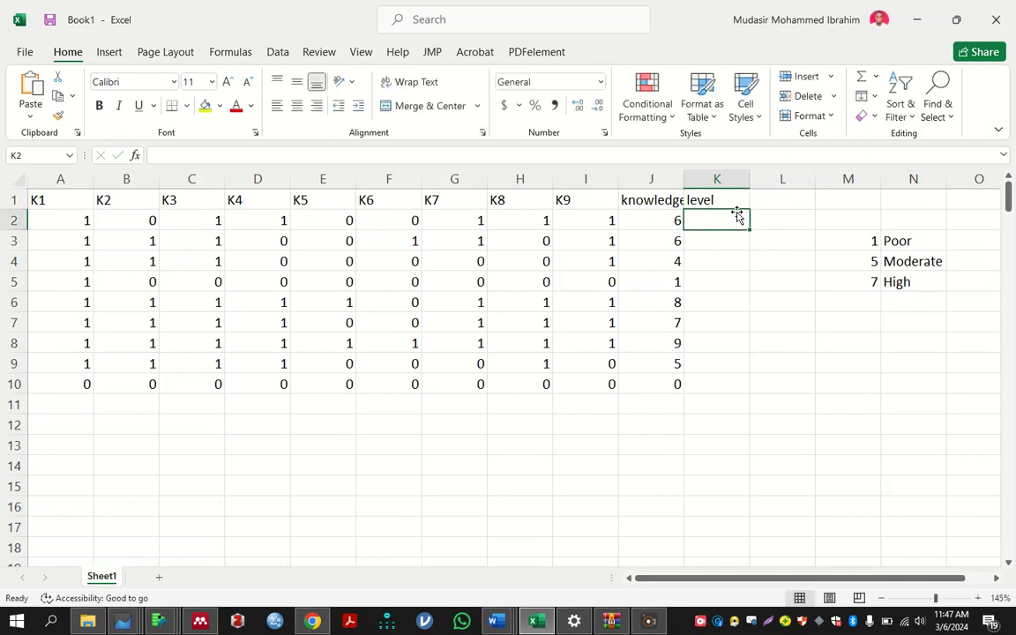
# Consult the vlookup formula syntax in step 6 of the Word instructions, and return to the Excel workbook
pyautogui.hotkey('alt', 'Tab')
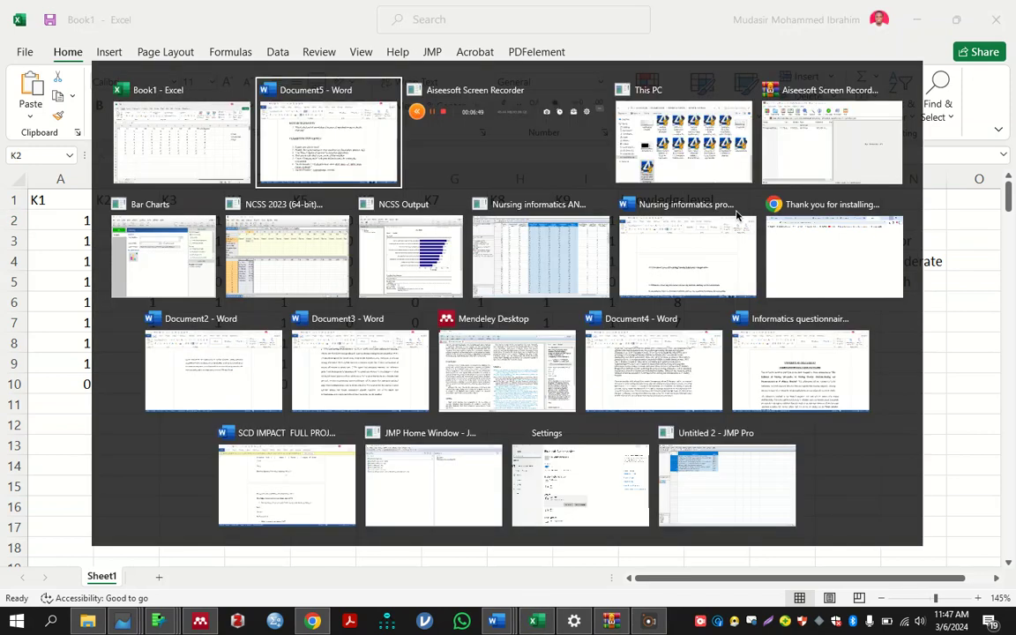
pyautogui.scroll(-3, 313, 395)
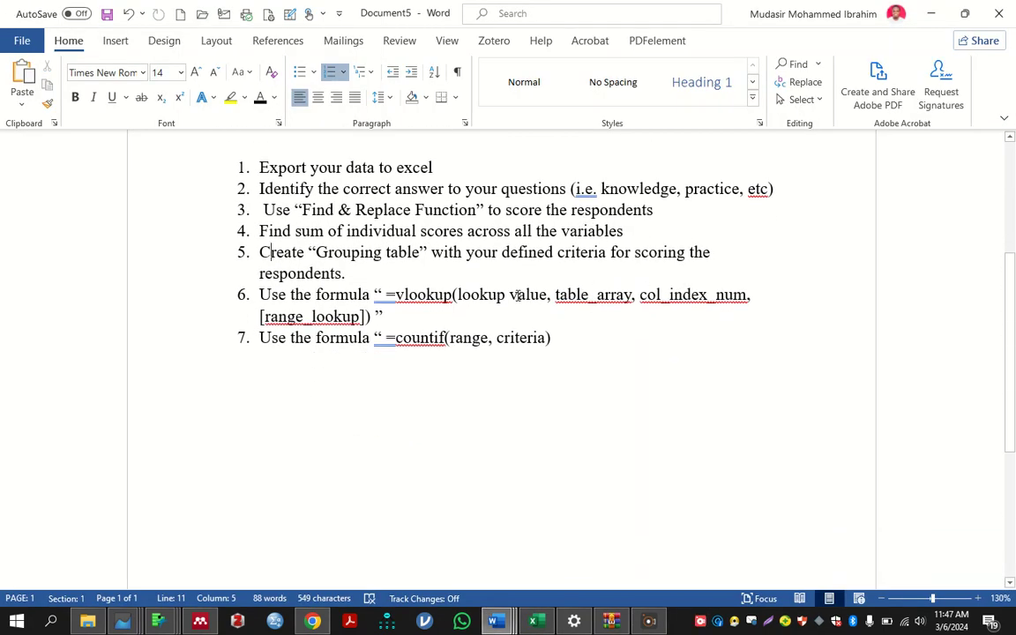
pyautogui.moveTo(396, 295); pyautogui.dragTo(366, 318)
pyautogui.click(588, 317)
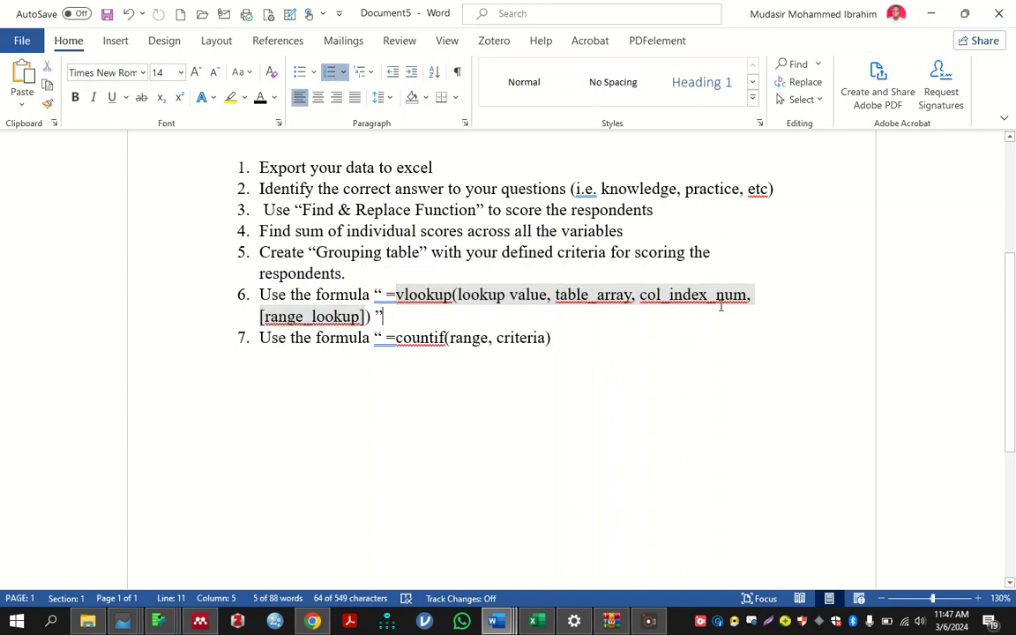
pyautogui.hotkey('alt', 'Tab')
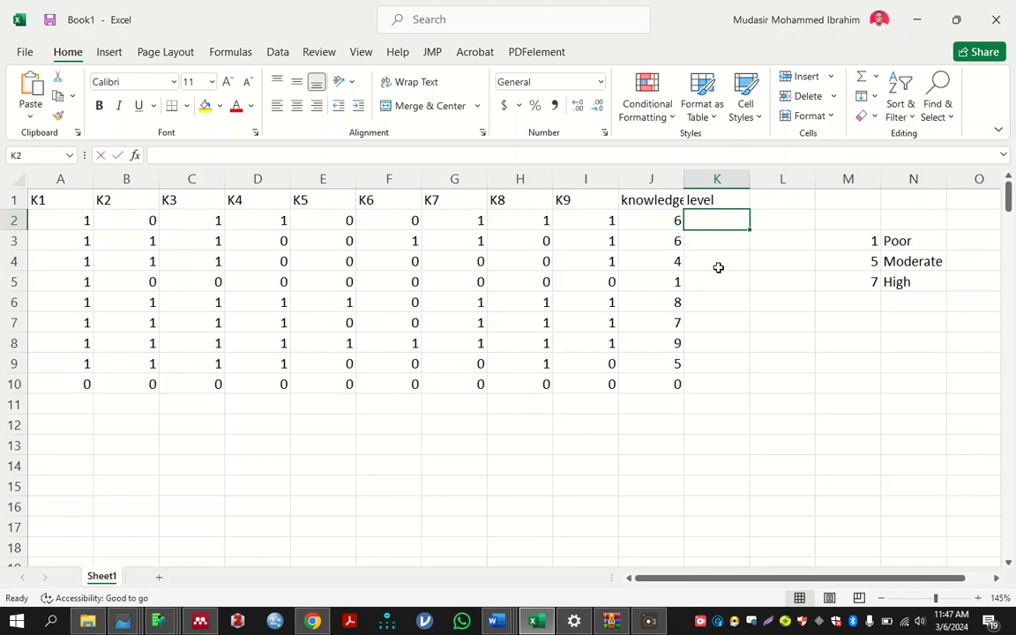
# Enter the formula =vlookup(J2,grouping,2,1) in cell K2 to assign the first respondent's knowledge level
pyautogui.write('=vl')
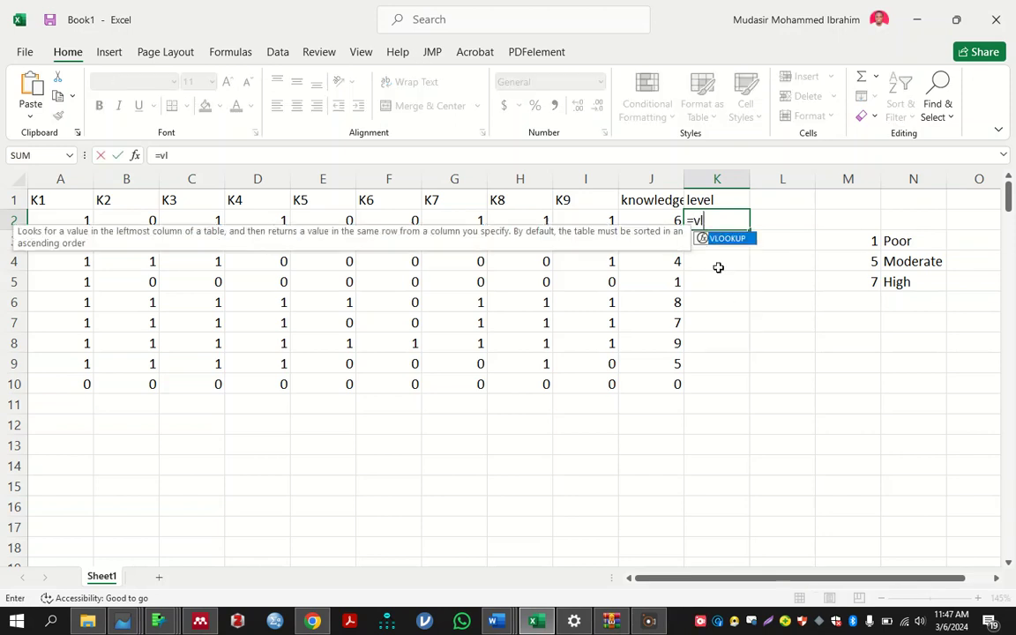
pyautogui.write('ookup(')
pyautogui.click(664, 220)
pyautogui.write(',')
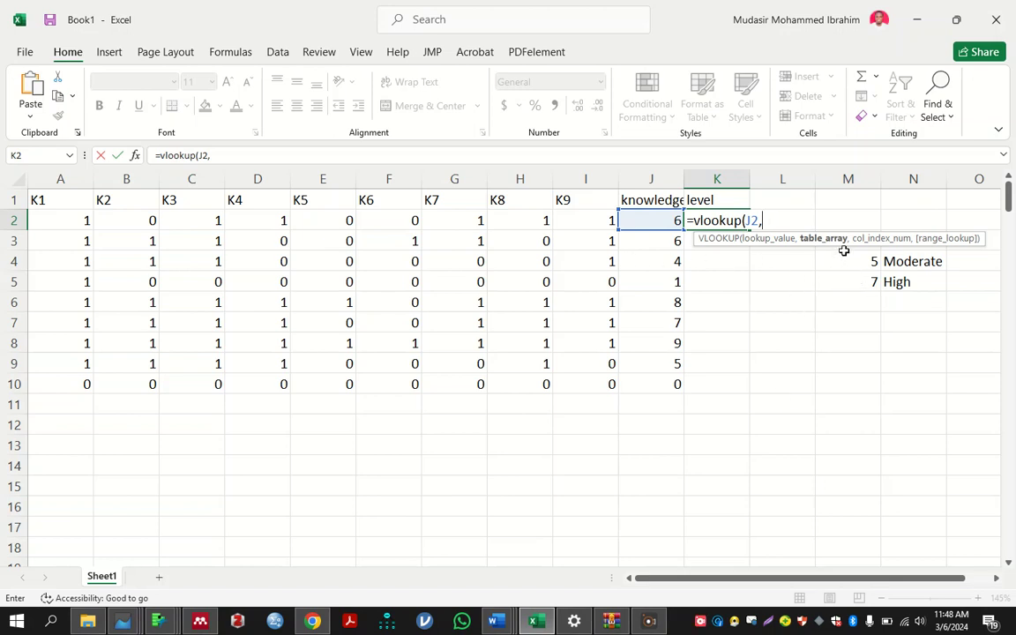
pyautogui.moveTo(843, 245); pyautogui.dragTo(896, 281)
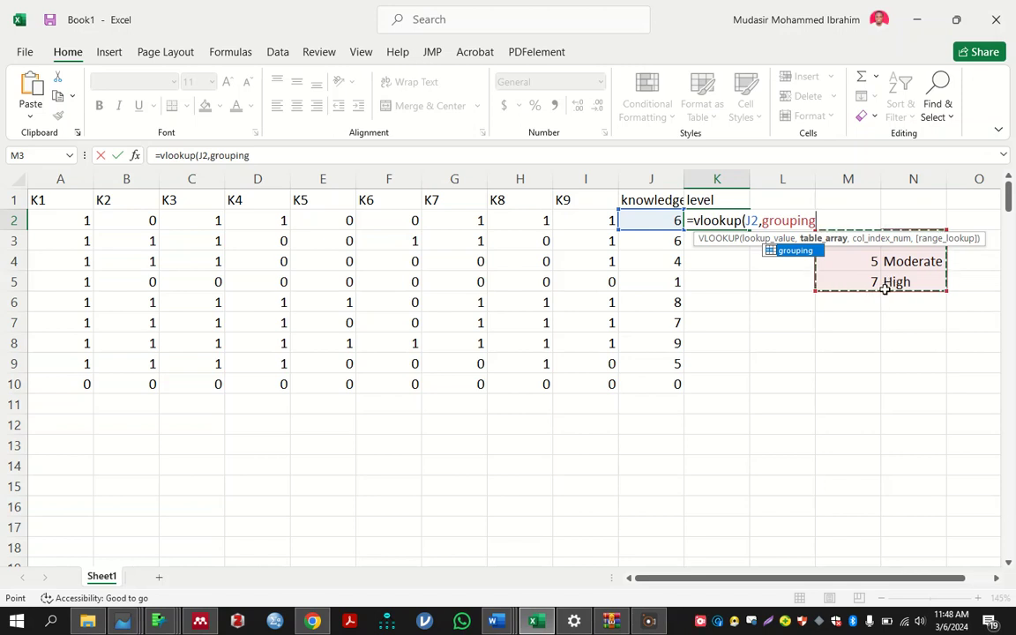
pyautogui.press('BackSpace')
pyautogui.press('BackSpace')
pyautogui.press('BackSpace')
pyautogui.press('BackSpace')
pyautogui.press('BackSpace')
pyautogui.press('BackSpace')
pyautogui.press('BackSpace')
pyautogui.press('BackSpace')
pyautogui.press('BackSpace')
pyautogui.write(',')
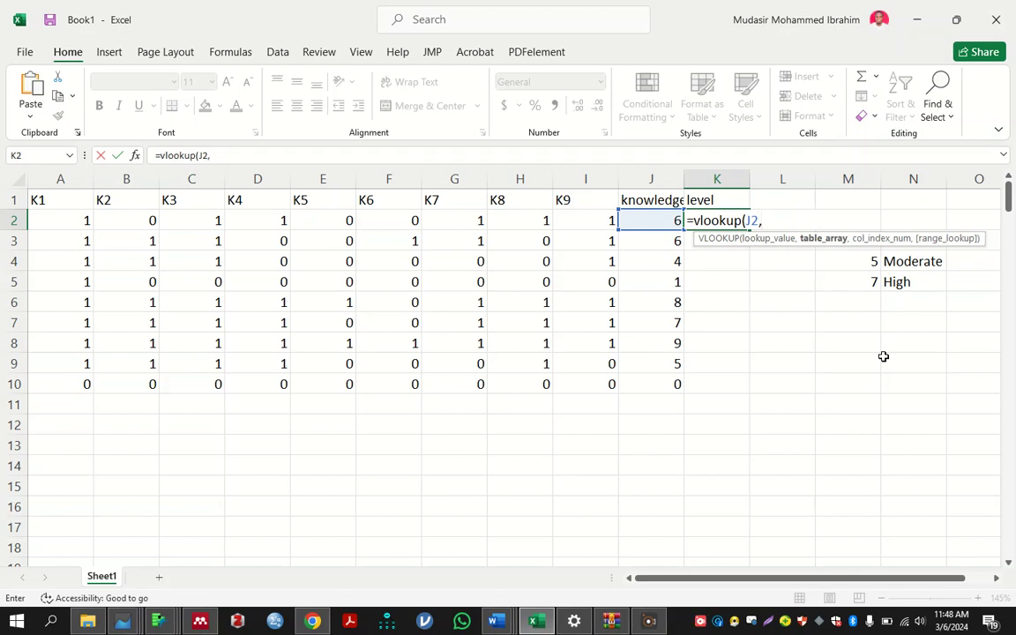
pyautogui.write('gro')
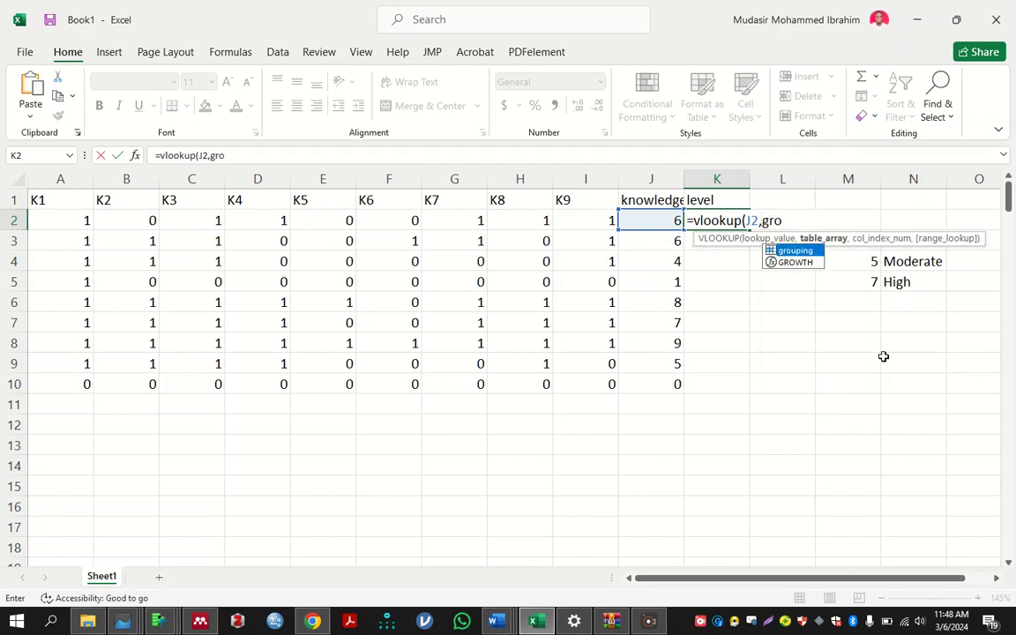
pyautogui.write('uping')
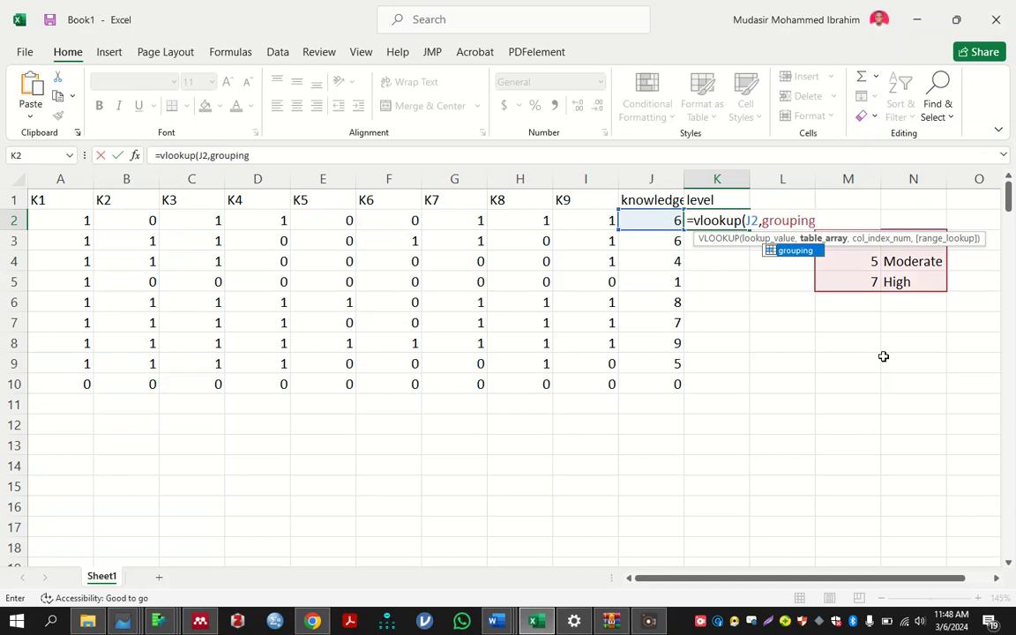
pyautogui.write(',2,1')
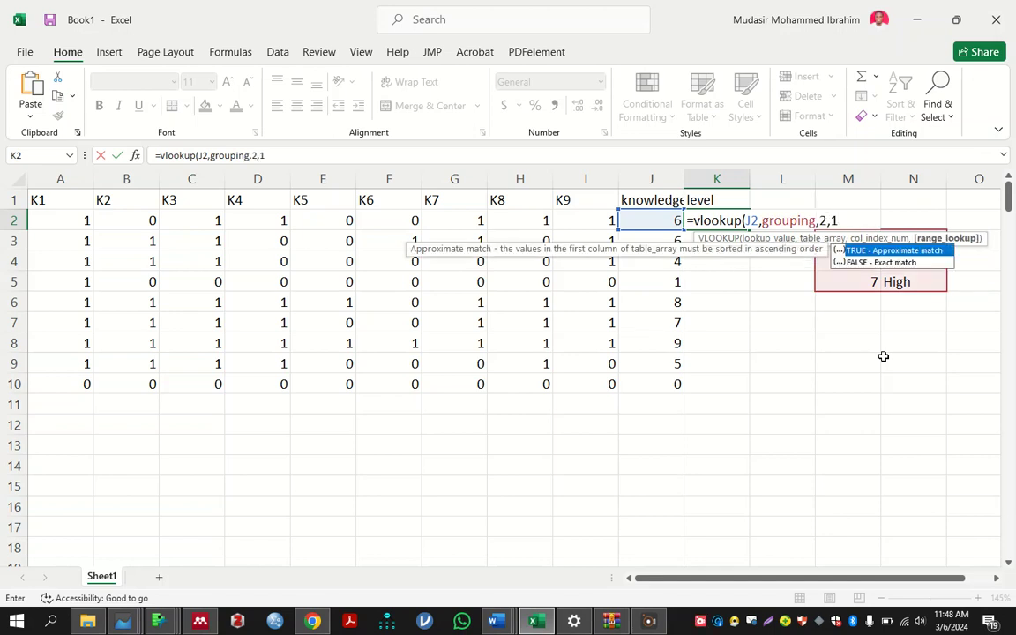
pyautogui.write(')')
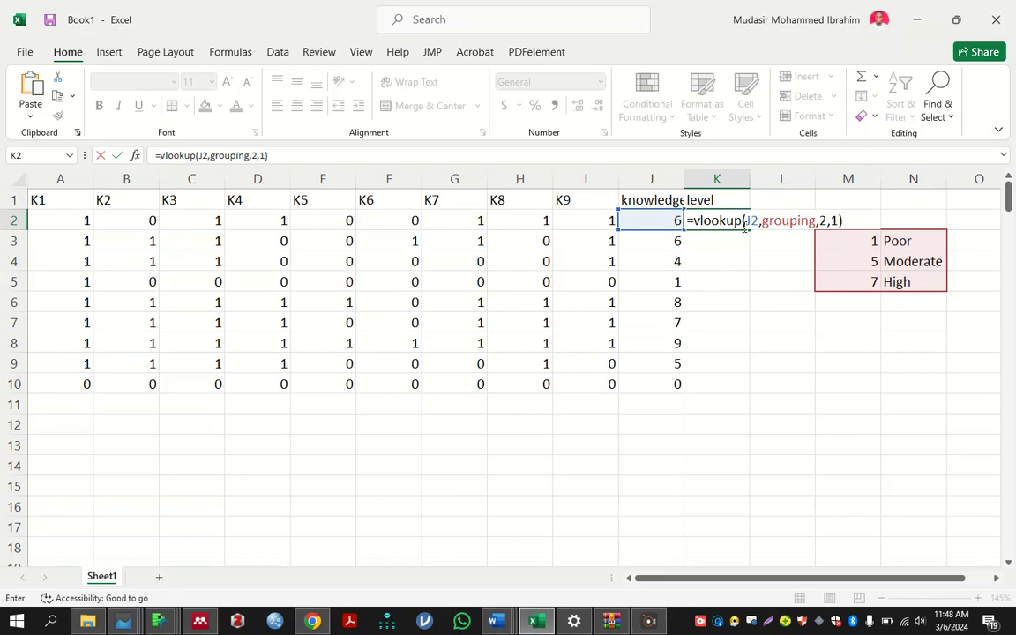
pyautogui.press('Return')
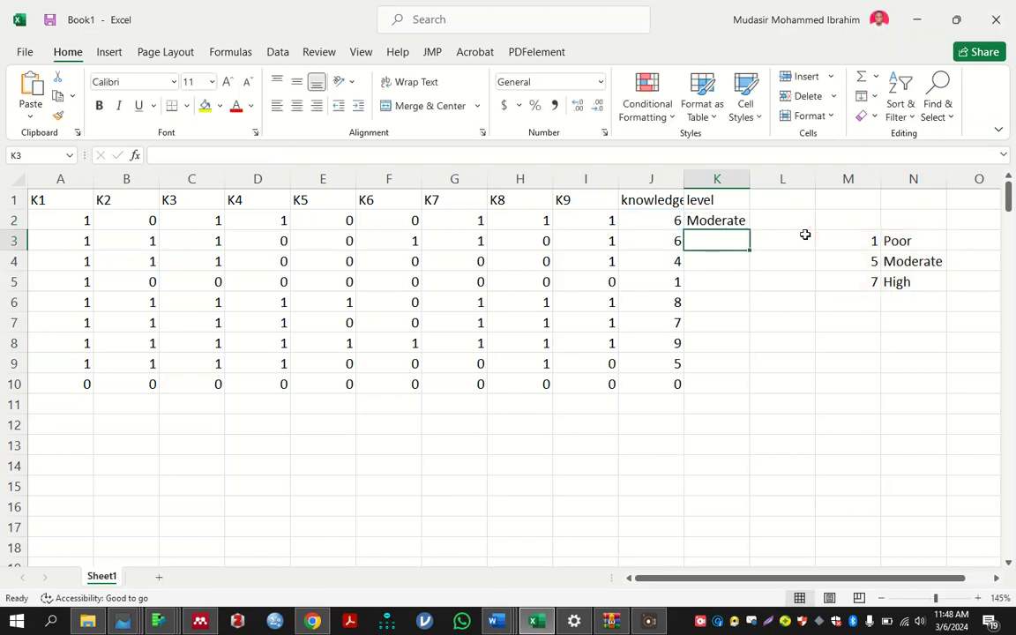
# Fill the K2 lookup formula down to K10 and inspect the result for the last respondent
pyautogui.click(741, 220)
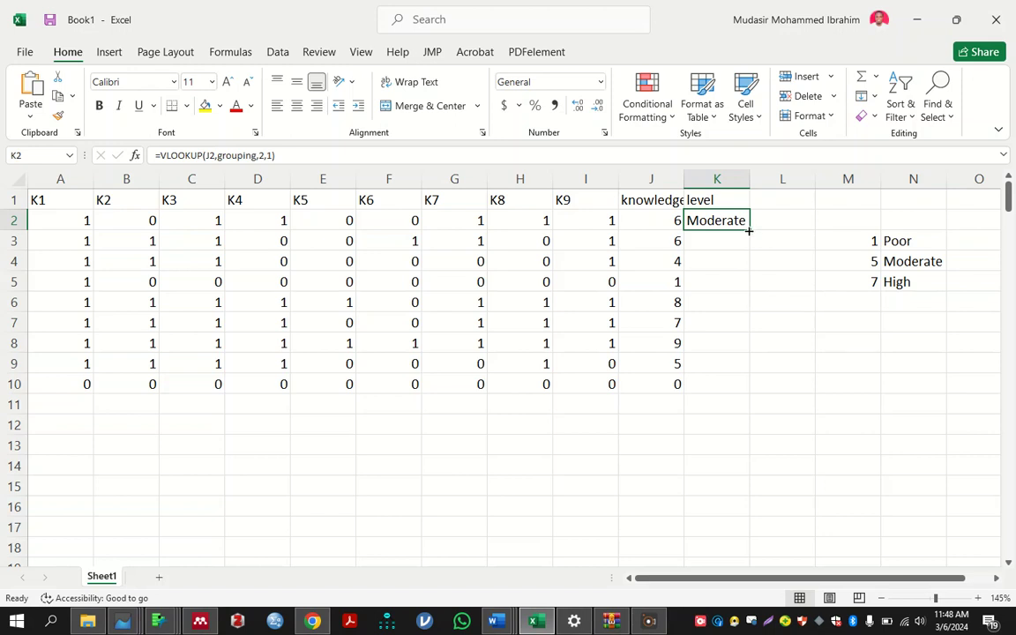
pyautogui.doubleClick(748, 231)
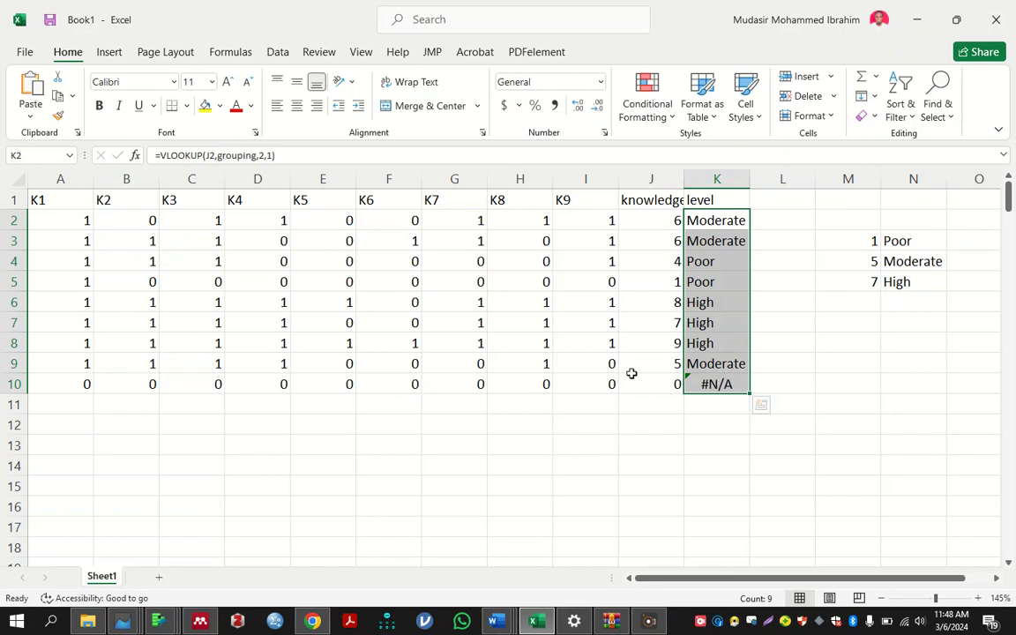
pyautogui.click(725, 385)
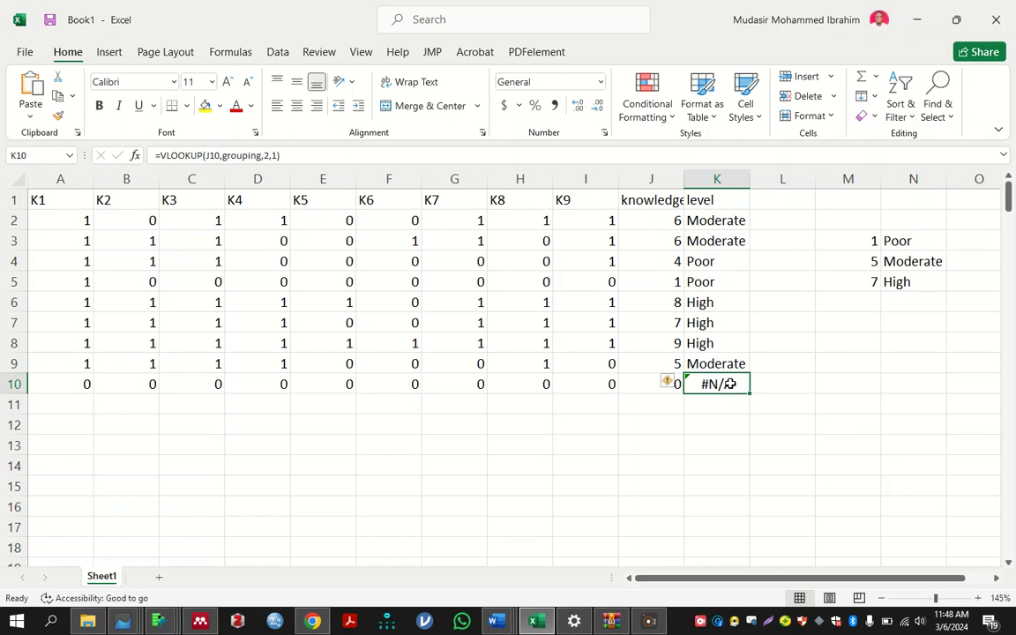
# Set the lower limit of the Poor level in cell M3 to 0
pyautogui.click(840, 239)
pyautogui.write('0')
pyautogui.press('Return')
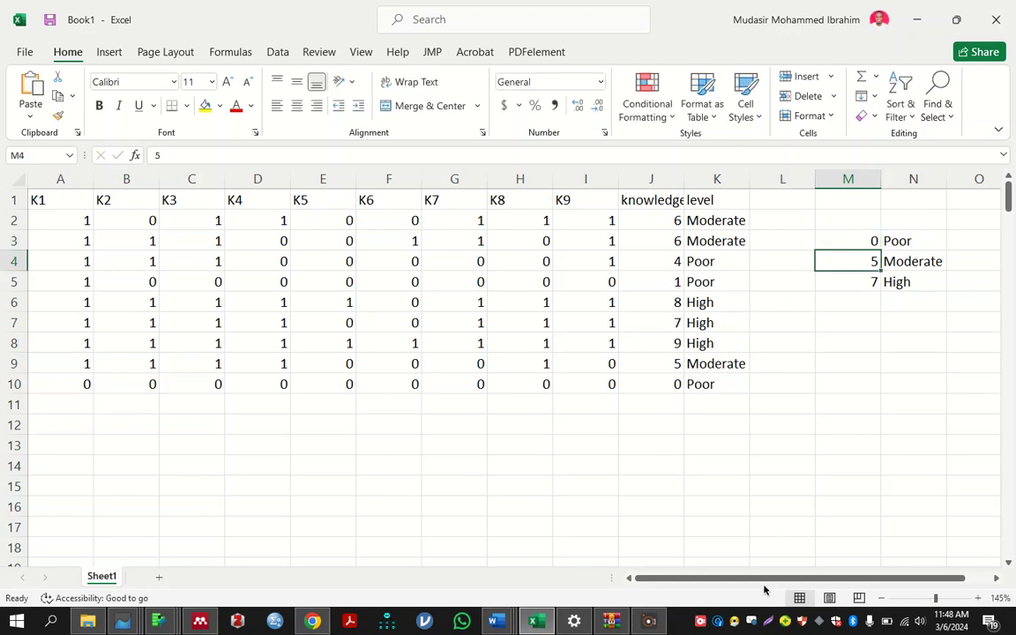
# Enter the bold heading "descriptive" in cell E12 below the data
pyautogui.moveTo(764, 585); pyautogui.dragTo(788, 585)
pyautogui.click(415, 423)
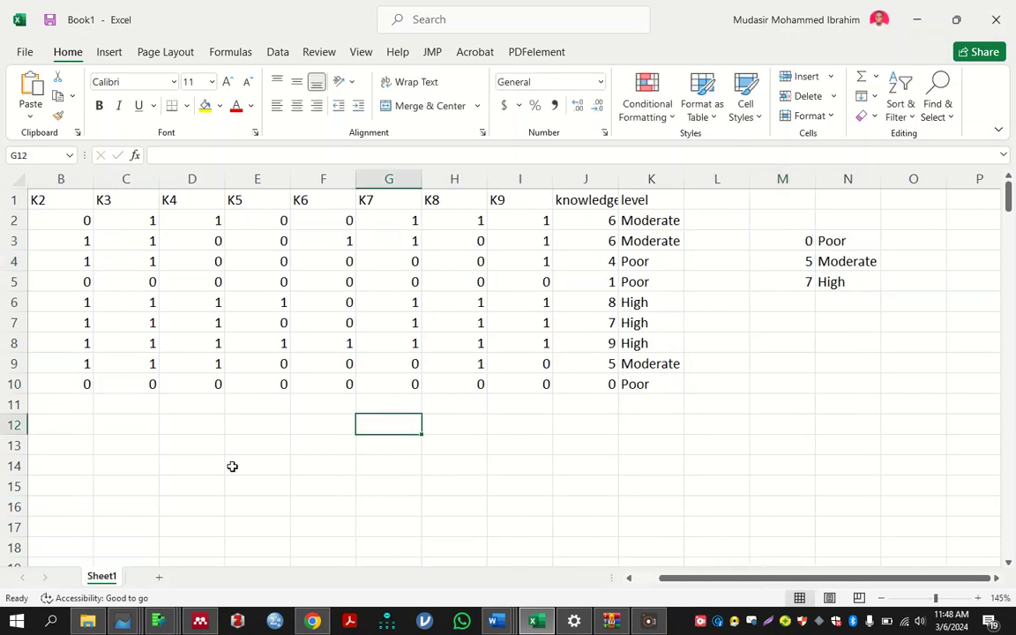
pyautogui.click(212, 453)
pyautogui.click(256, 422)
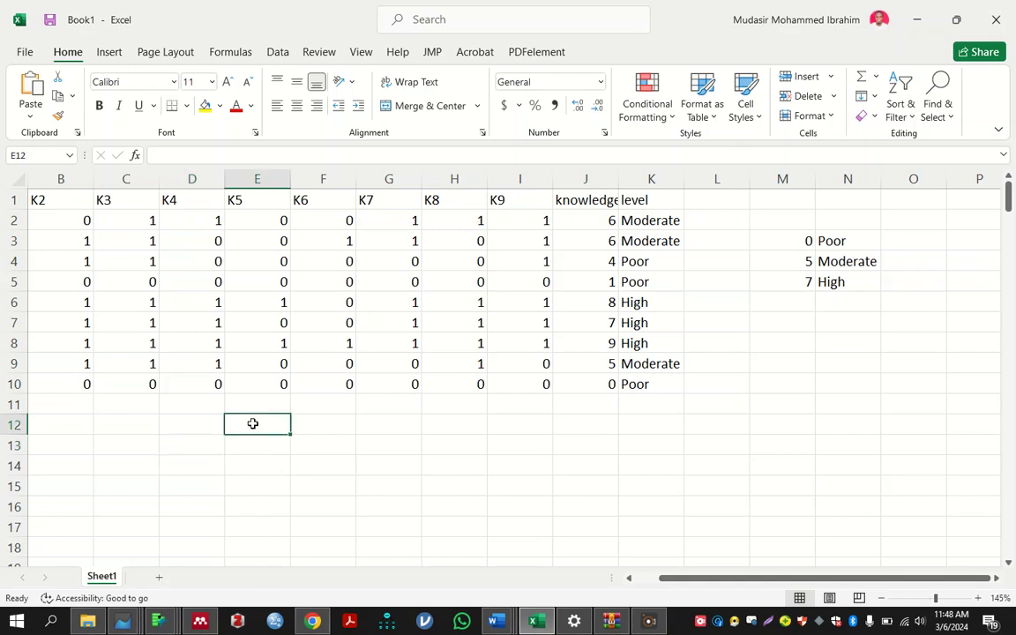
pyautogui.write('de')
pyautogui.press('BackSpace')
pyautogui.press('BackSpace')
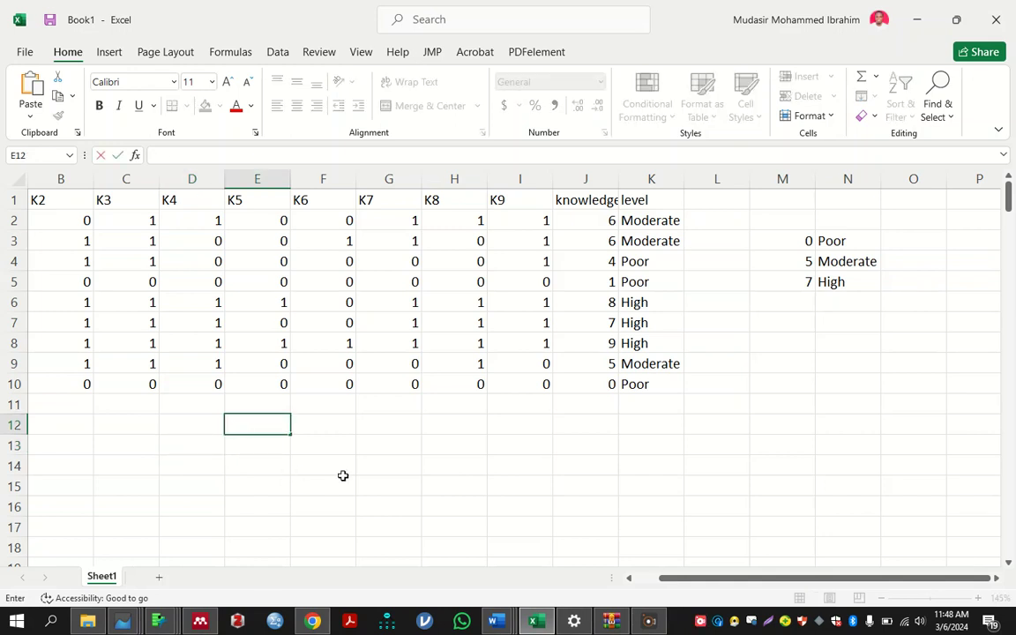
pyautogui.hotkey('ctrl', 'b')
pyautogui.write('descr')
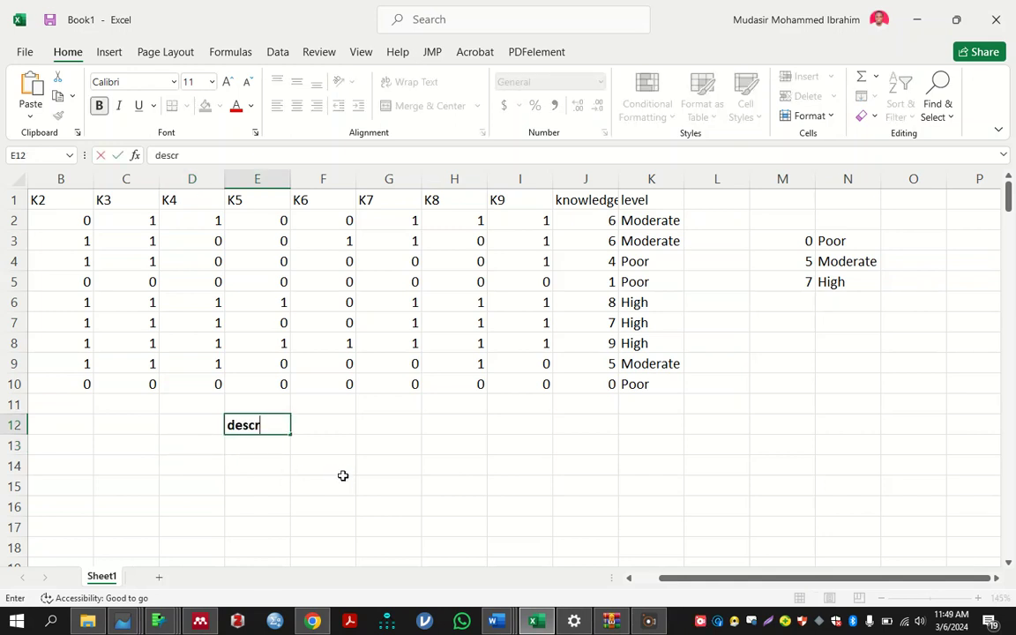
pyautogui.write('iptive')
pyautogui.press('Return')
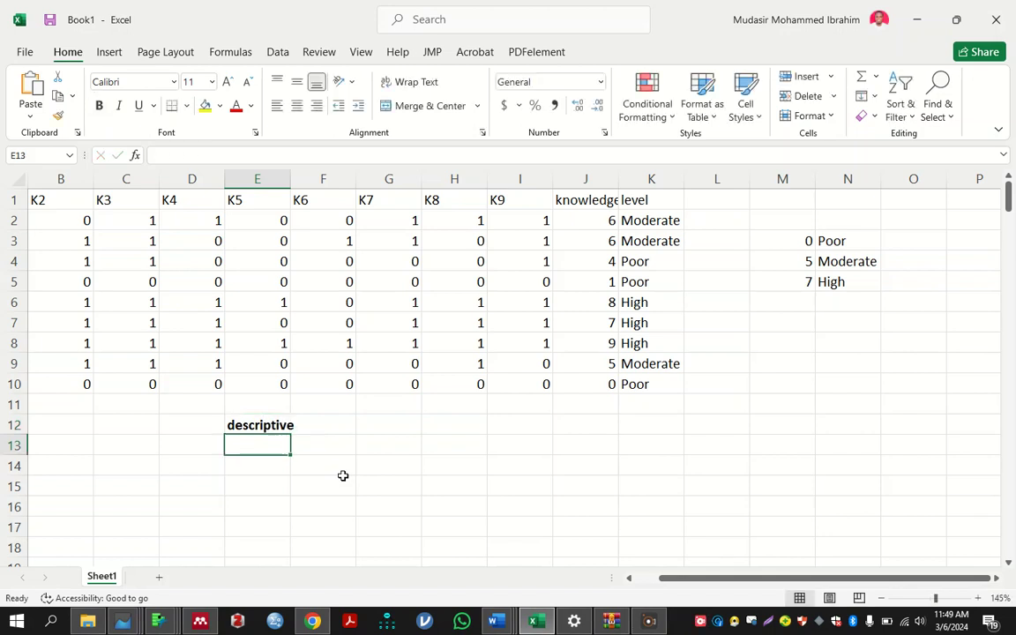
# List the knowledge levels Poor, Moderate and High in cells E13 to E15 under the descriptive heading
pyautogui.write('Poor')
pyautogui.press('Return')
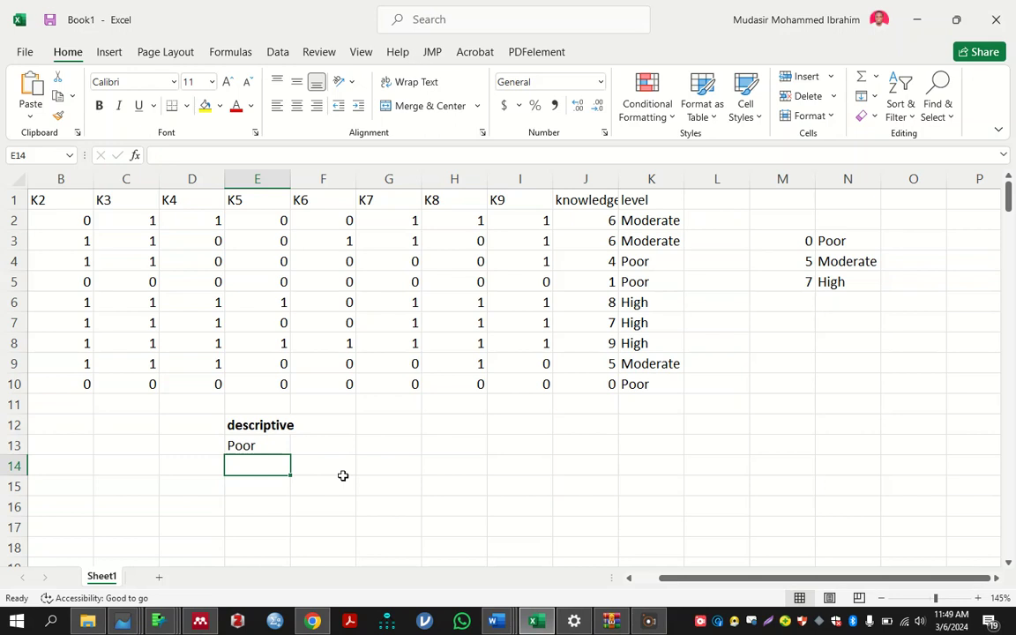
pyautogui.write('Moderate')
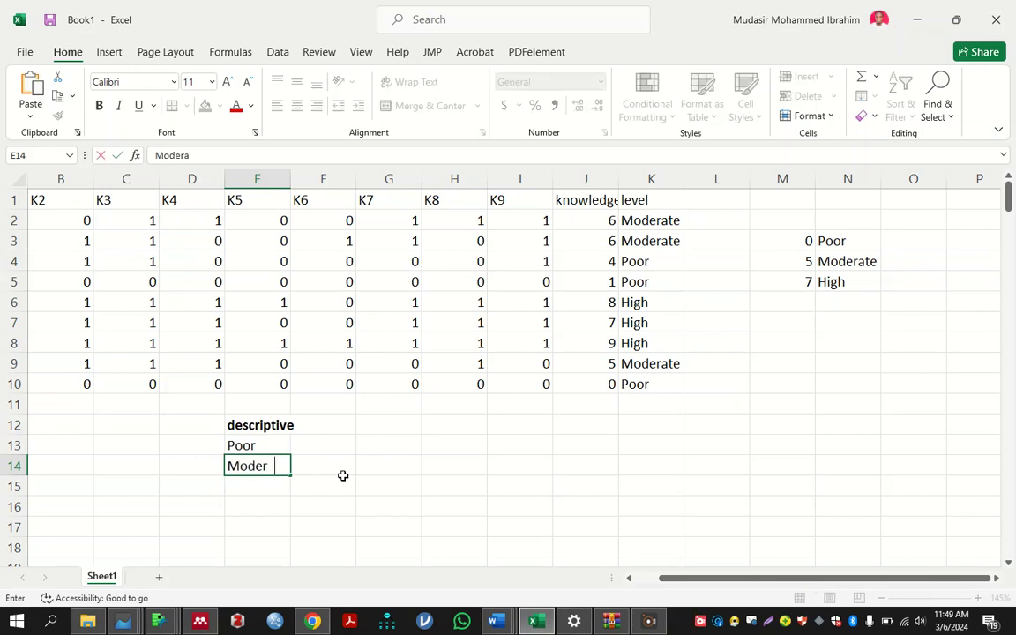
pyautogui.press('Return')
pyautogui.write('Hig')
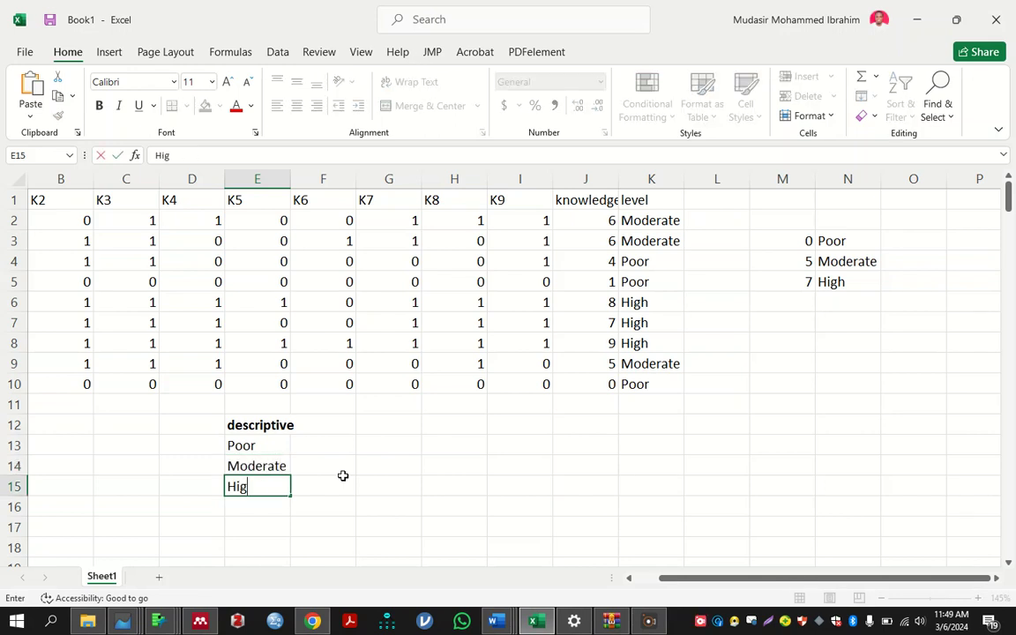
pyautogui.write('h')
pyautogui.press('Return')
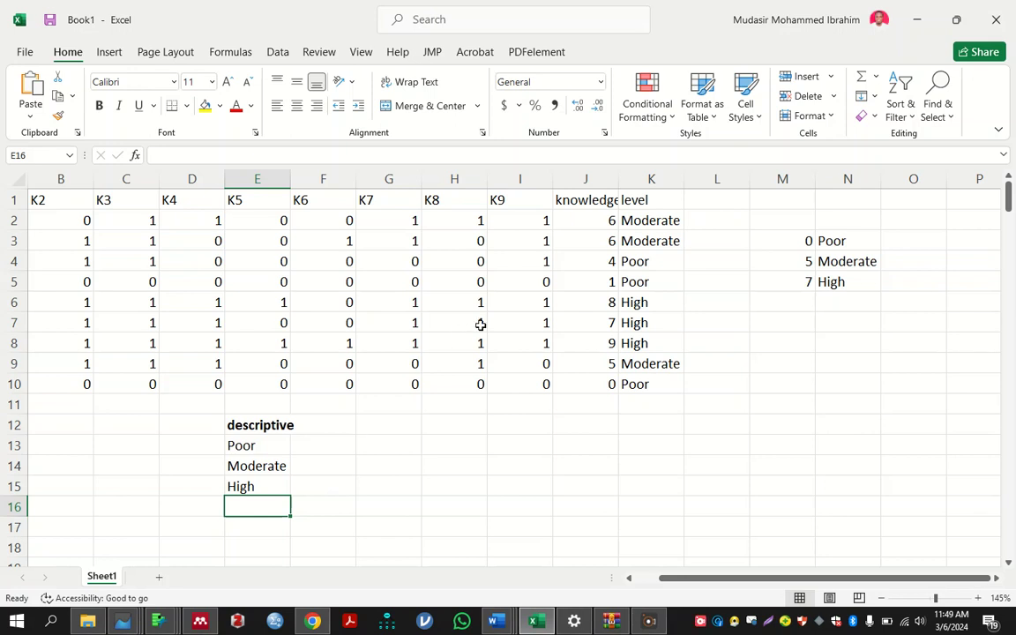
# Enter the formula =COUNTIF(K:K,E13) in cell F13 to count the Poor respondents across the whole level column
pyautogui.click(322, 448)
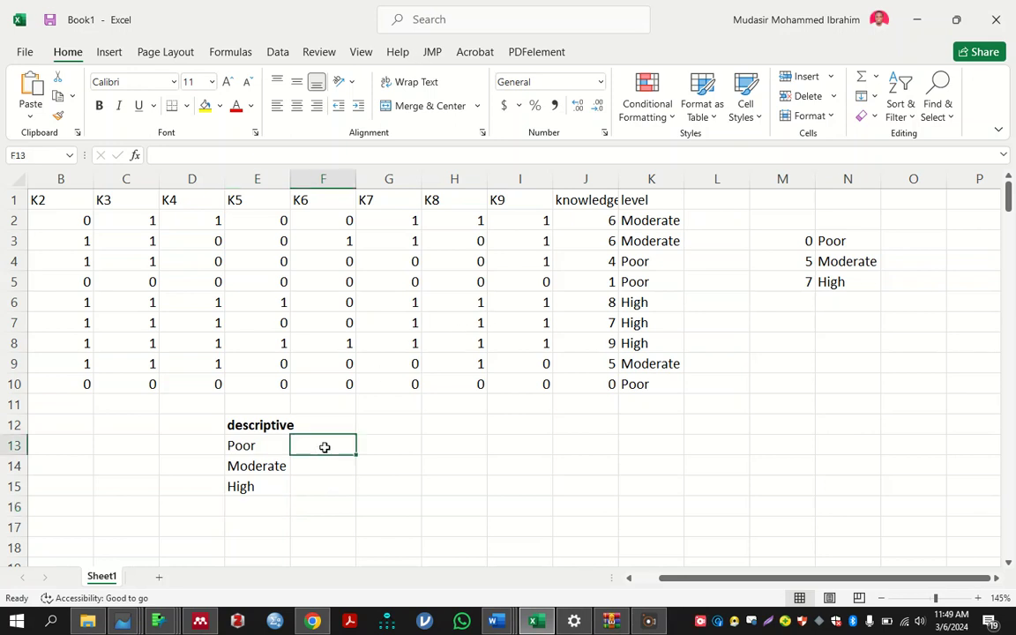
pyautogui.doubleClick(326, 447)
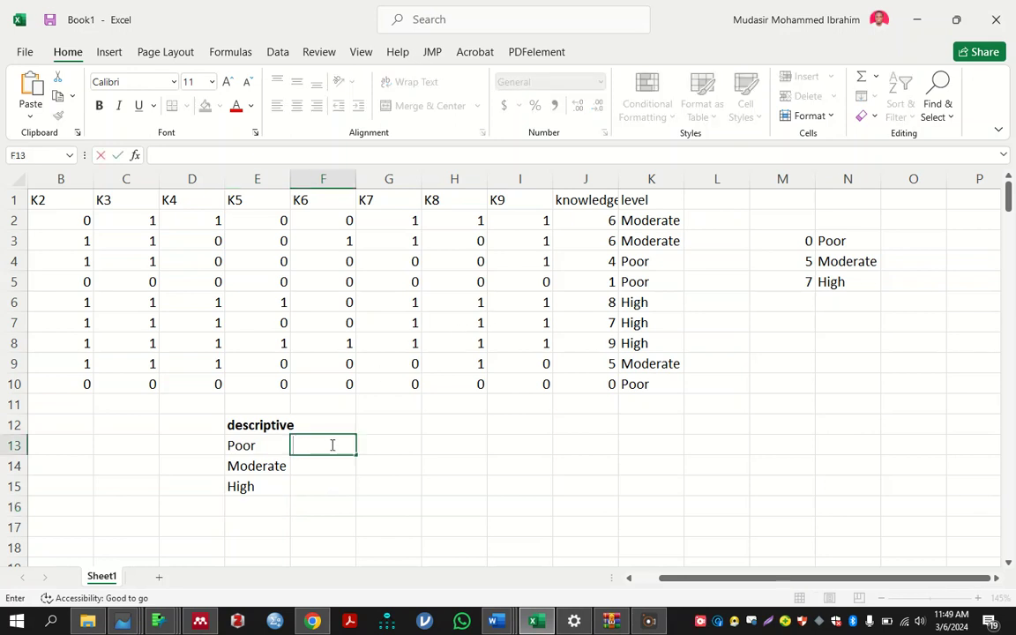
pyautogui.write('=')
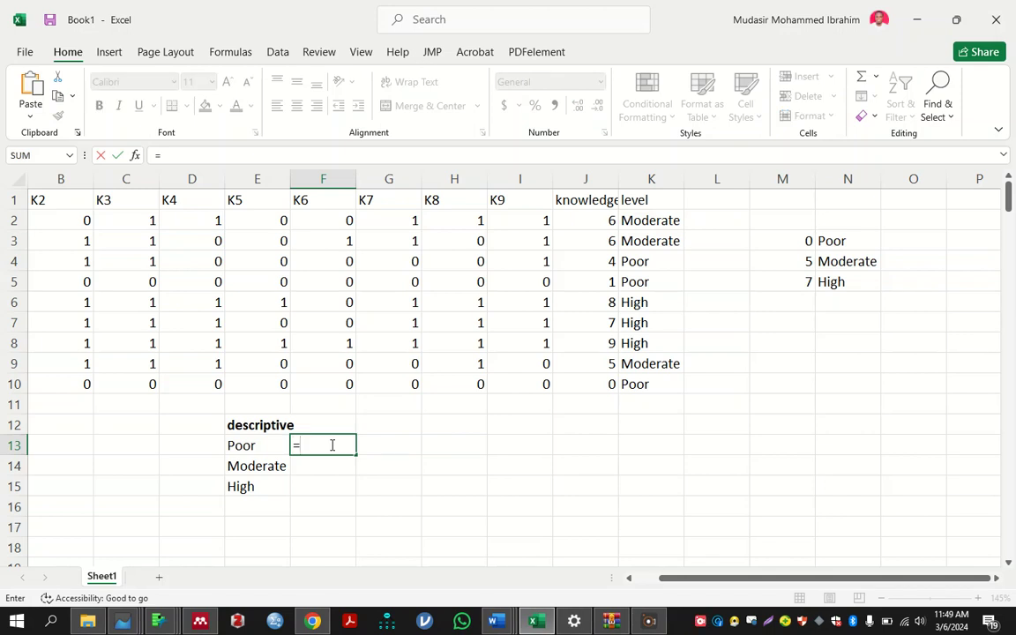
pyautogui.write('countif')
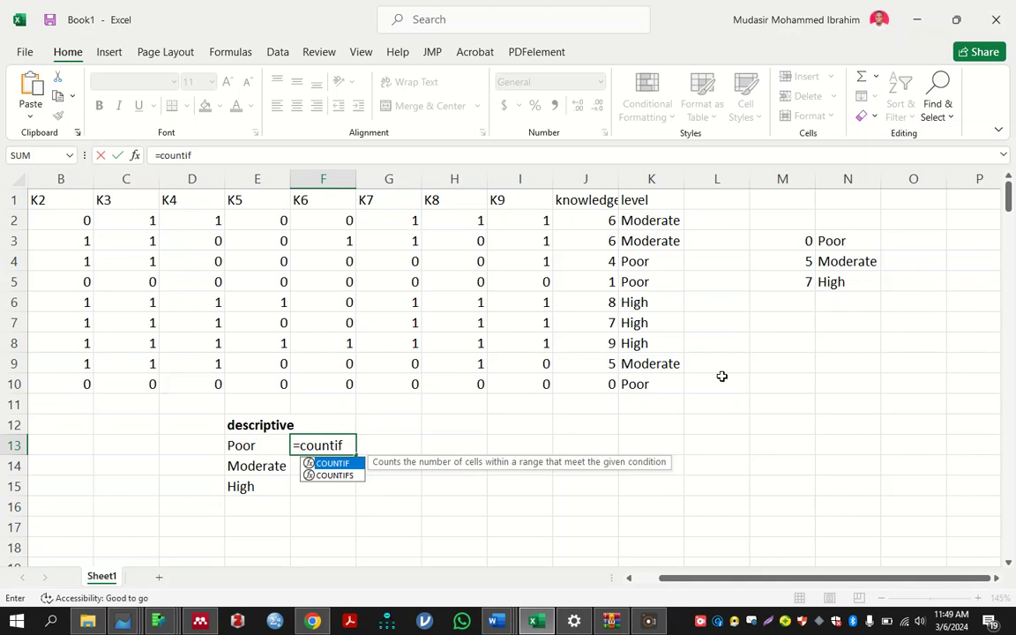
pyautogui.write('(')
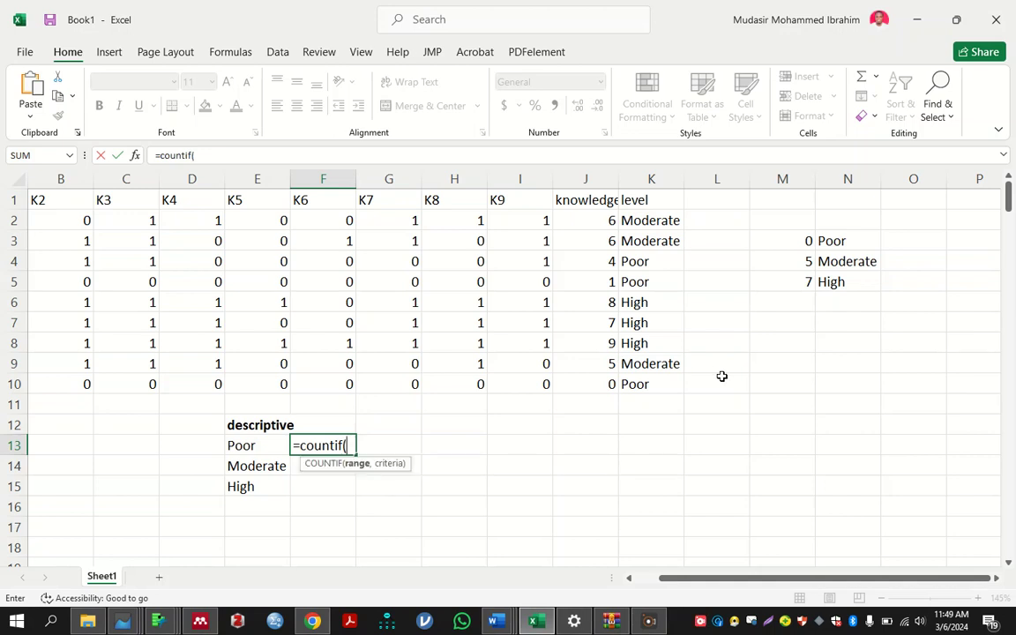
pyautogui.click(649, 221)
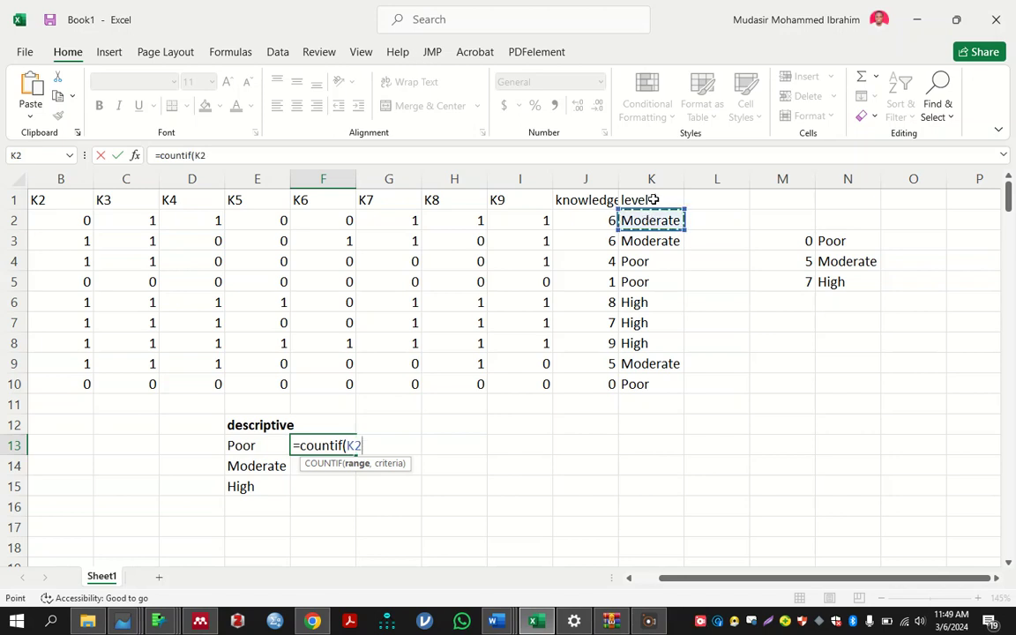
pyautogui.click(649, 179)
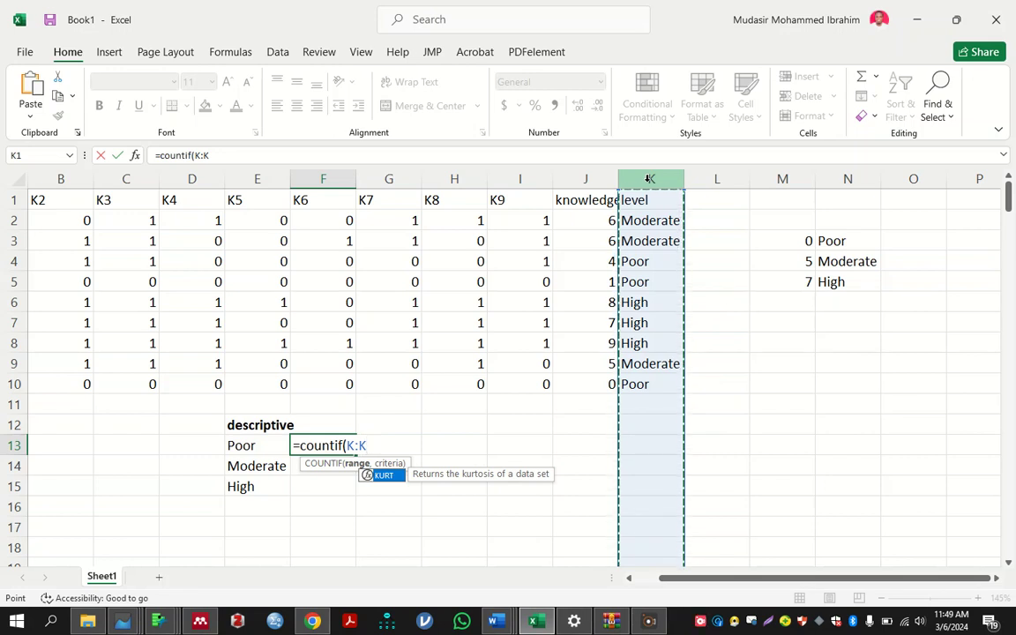
pyautogui.write(',')
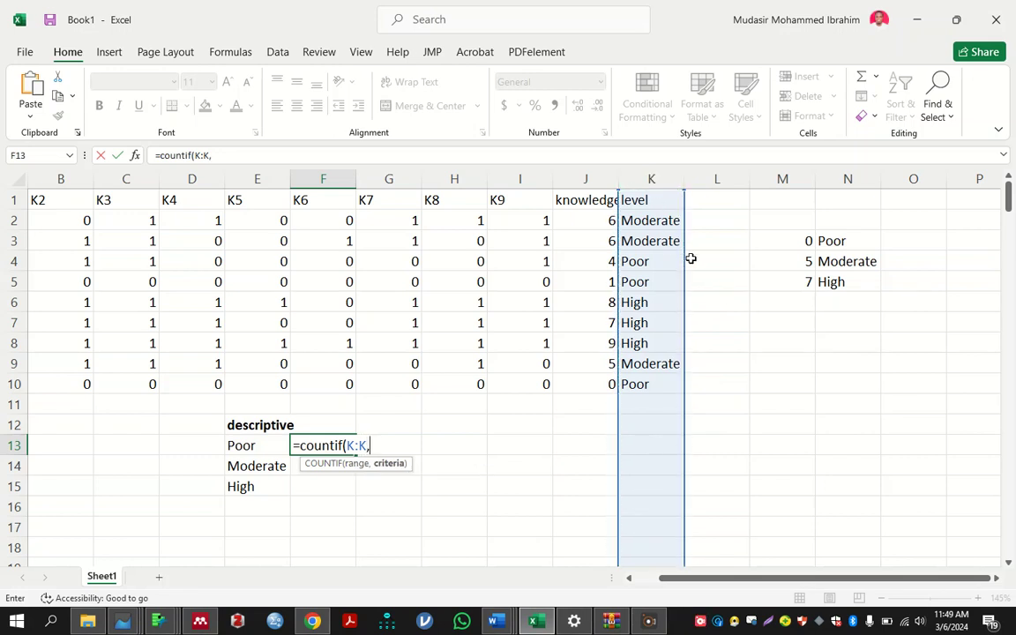
pyautogui.click(240, 447)
pyautogui.write(')')
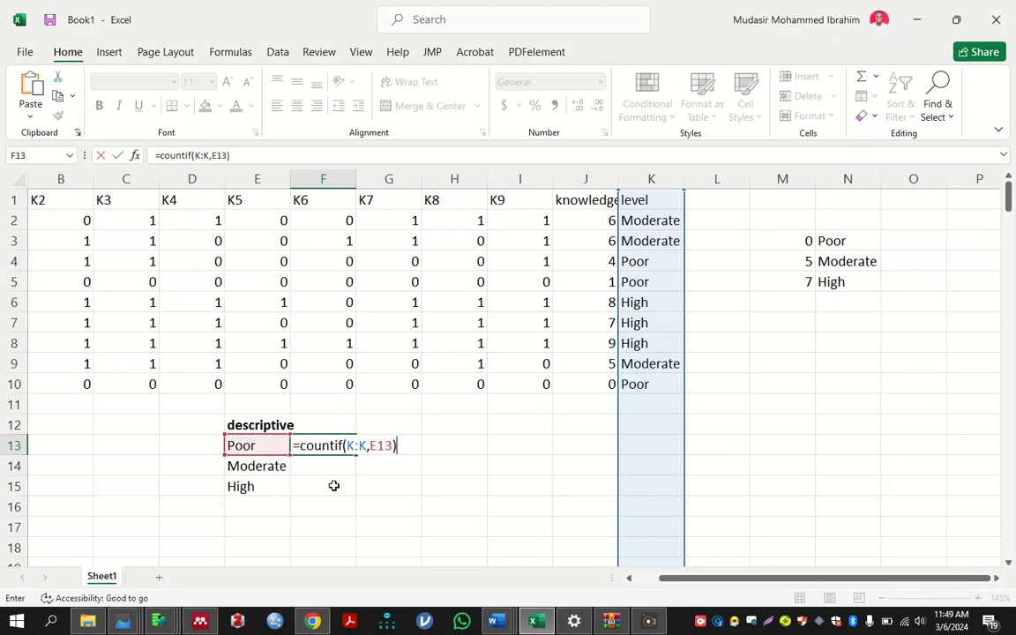
pyautogui.press('Return')
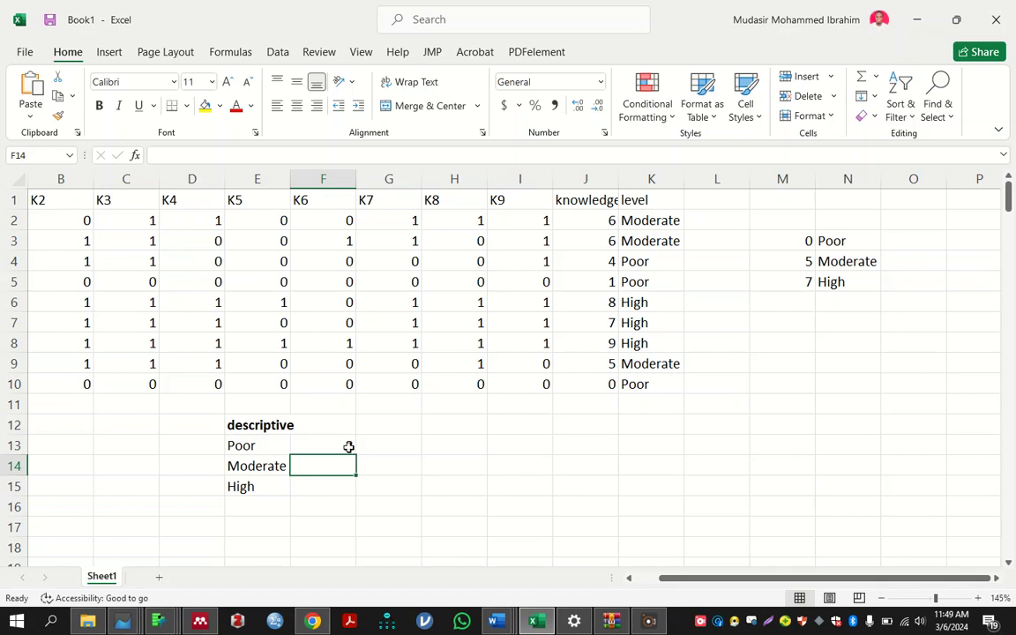
# Fill the COUNTIF formula from F13 down to F15 for the Moderate and High levels
pyautogui.click(347, 446)
pyautogui.moveTo(356, 454); pyautogui.dragTo(353, 487)
pyautogui.click(454, 445)
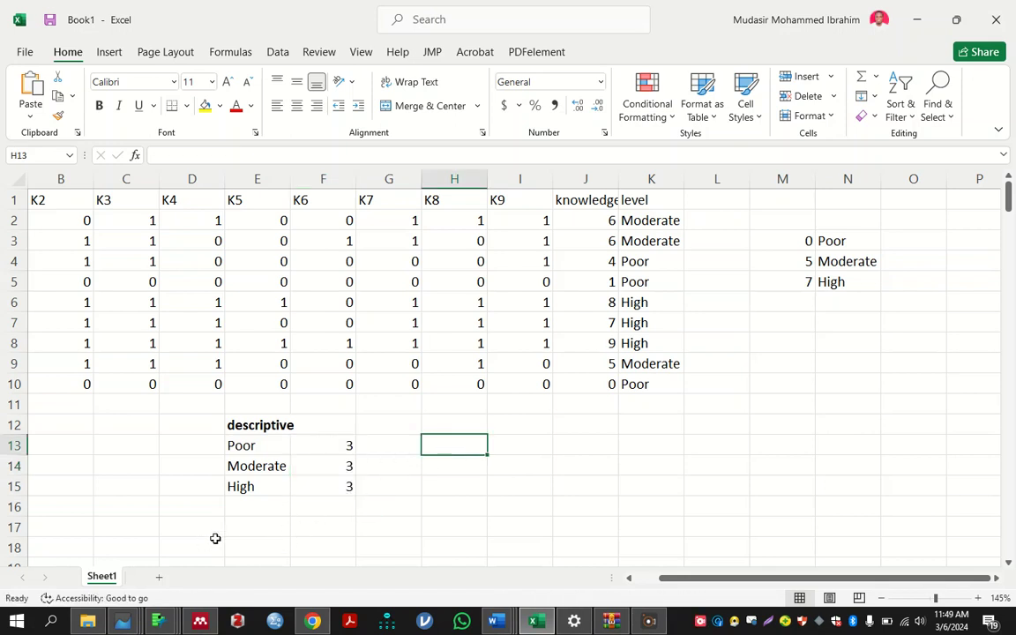
pyautogui.scroll(-1, 313, 468)
pyautogui.scroll(1, 344, 437)
pyautogui.moveTo(234, 443); pyautogui.dragTo(331, 483)
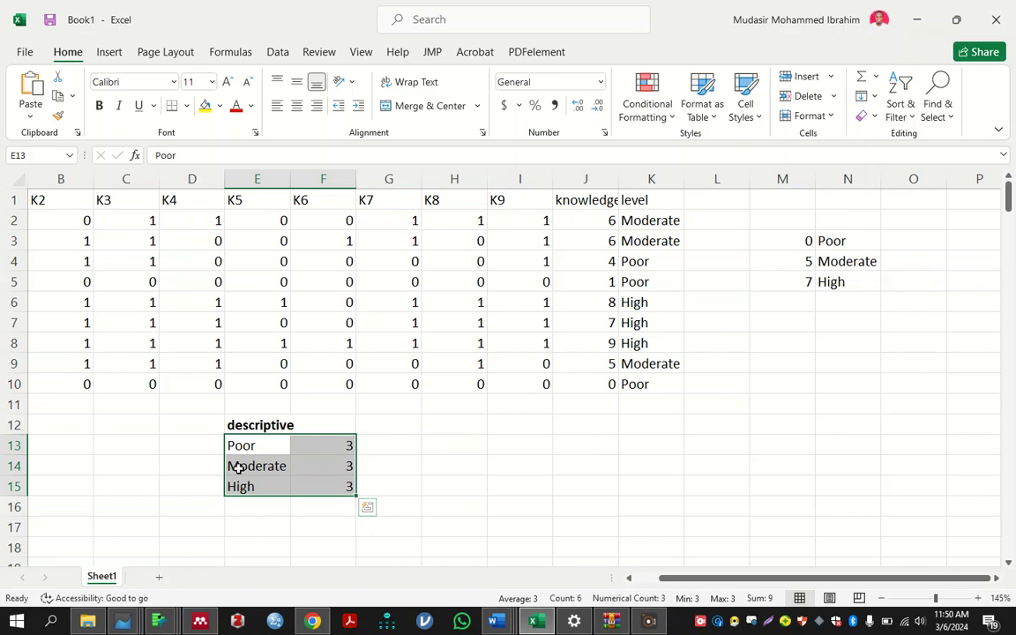
pyautogui.click(305, 451)
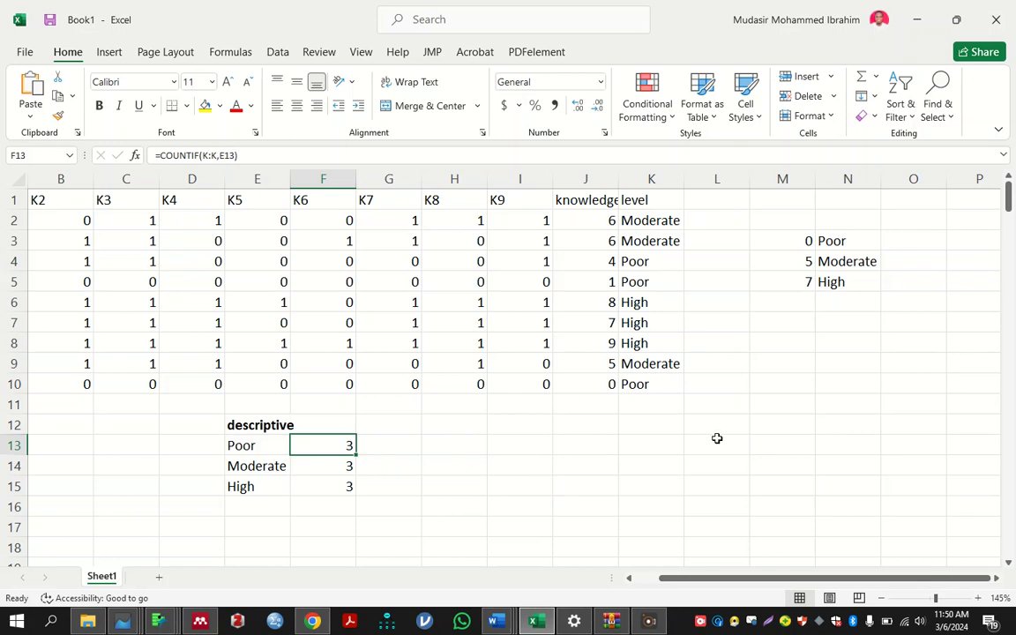